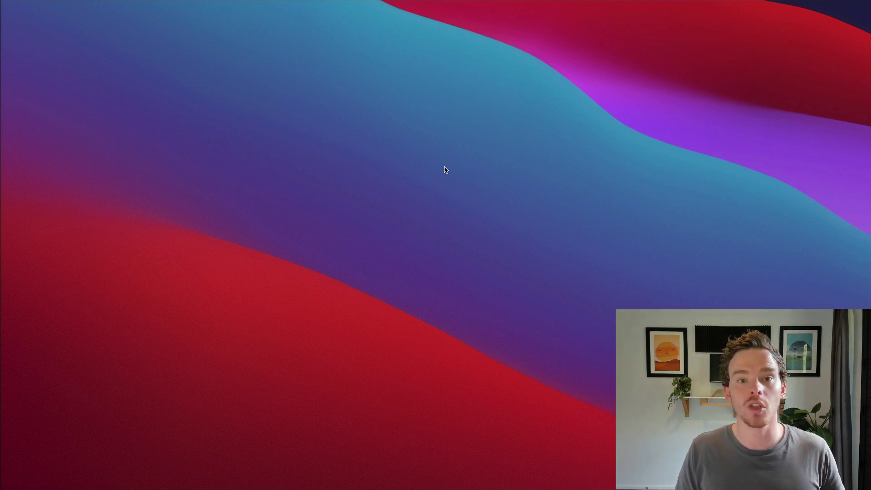
# Search Spotlight for 'business performance' to find Business Performance.numbers, then clear the query
pyautogui.press('super+space')
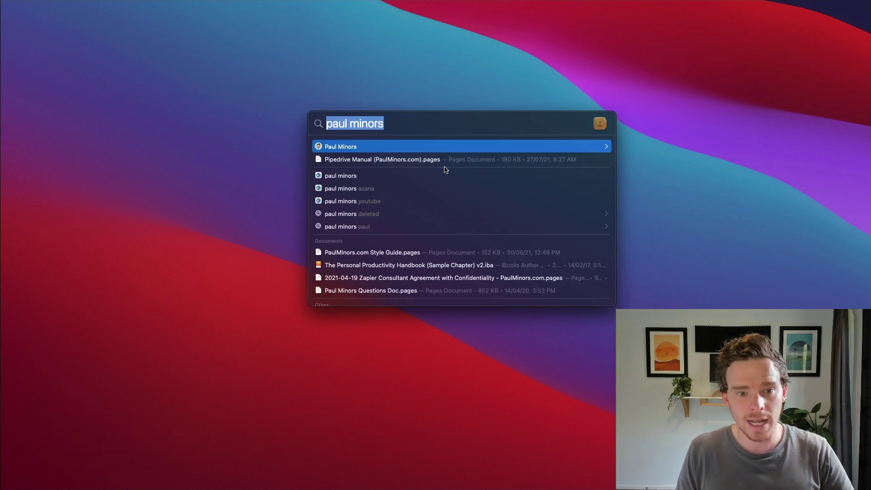
pyautogui.write('busin')
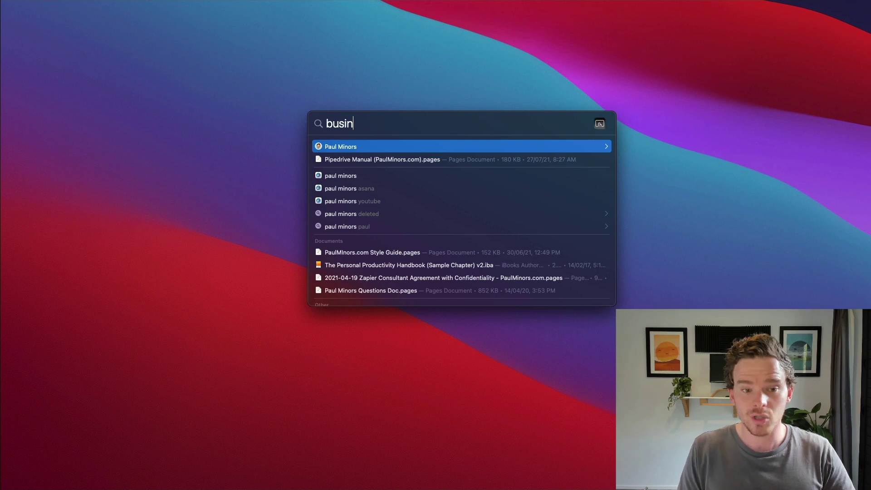
pyautogui.write('ess perofrmn')
pyautogui.press('BackSpace')
pyautogui.press('BackSpace')
pyautogui.press('BackSpace')
pyautogui.press('BackSpace')
pyautogui.press('BackSpace')
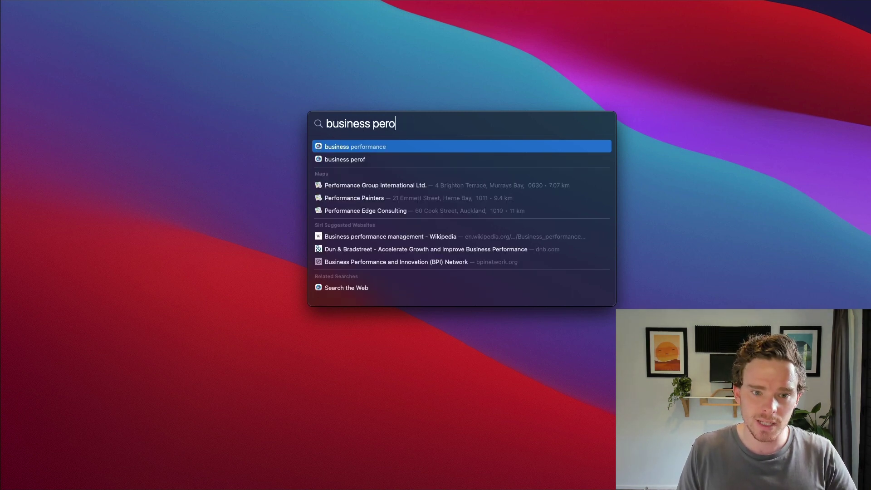
pyautogui.write('formance')
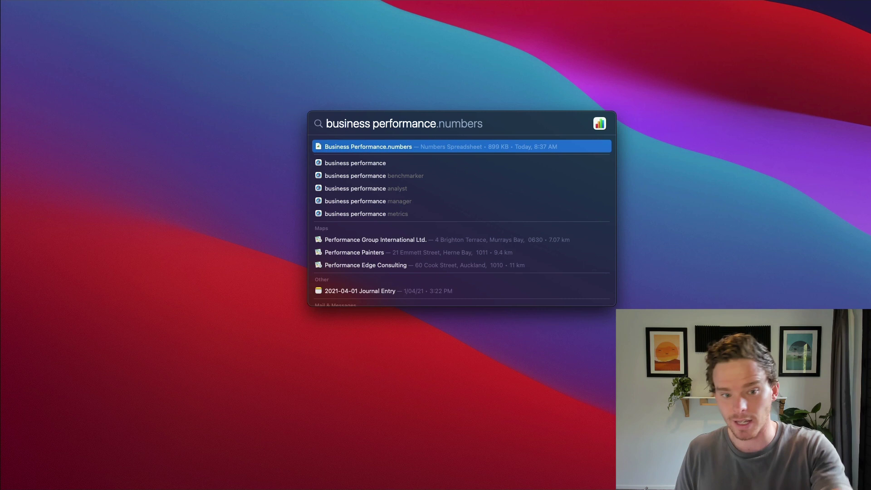
pyautogui.press('Escape')
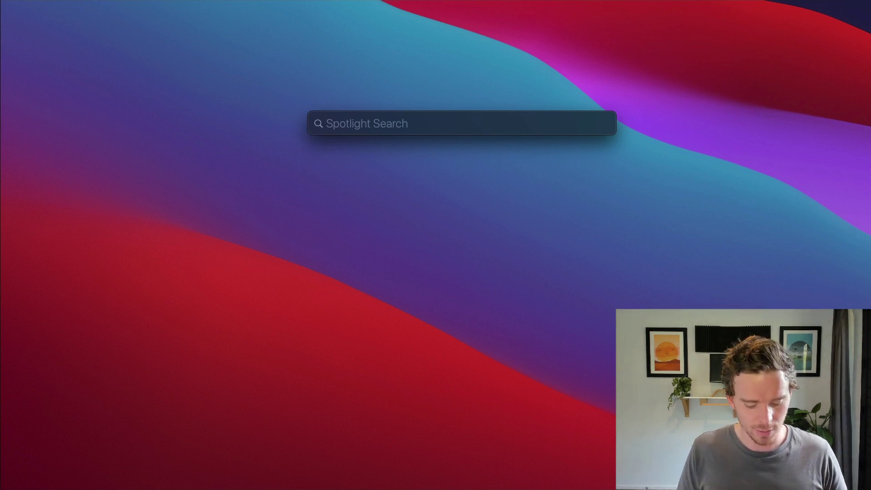
# Close Spotlight and launch Alfred Preferences from the Alfred bar with the query 'pref'
pyautogui.press('Escape')
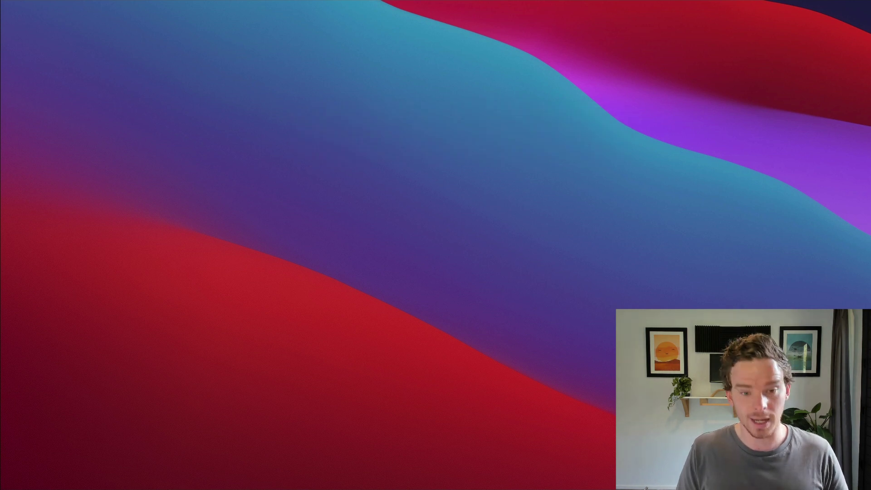
pyautogui.press('super+space')
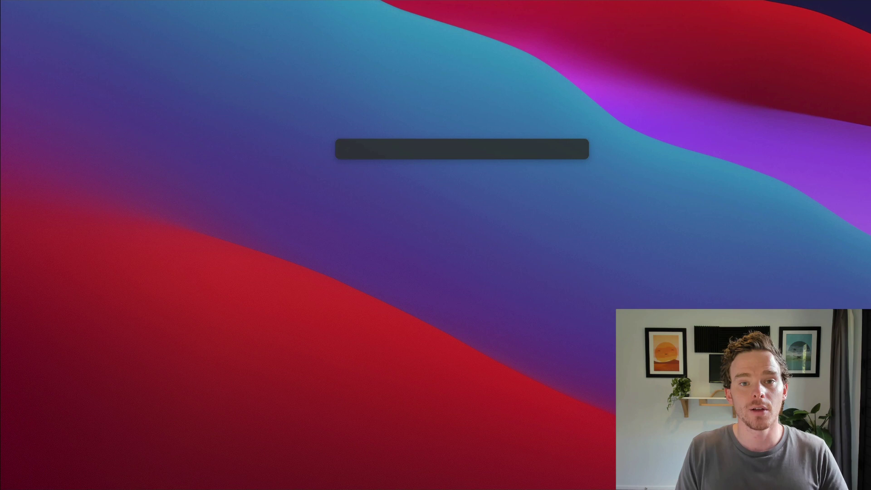
pyautogui.write('preff')
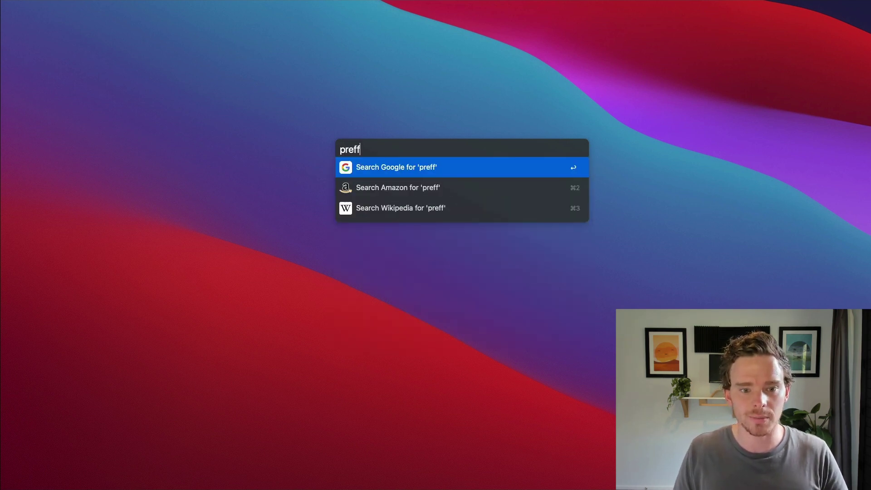
pyautogui.press('BackSpace')
pyautogui.press('Return')
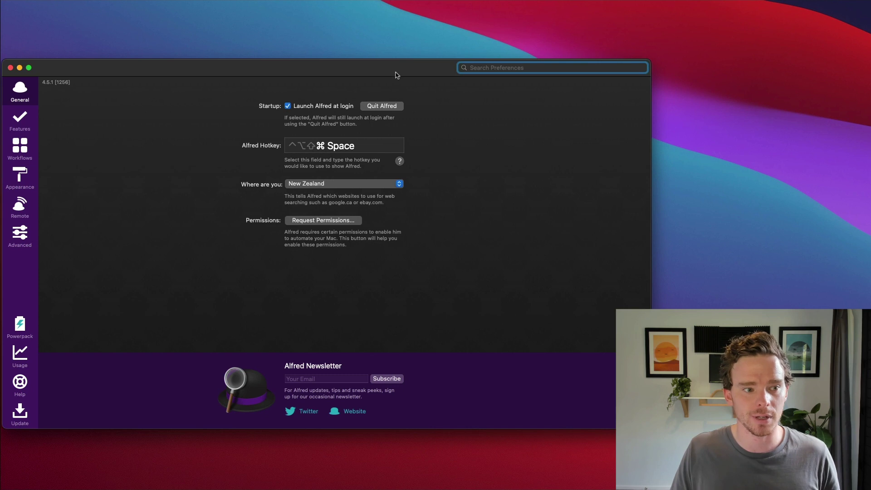
# Preview the Alfred, Alfred Modern, macOS and Spotlight (Light) themes, keeping Spotlight (Dark)
pyautogui.moveTo(397, 75); pyautogui.dragTo(488, 58)
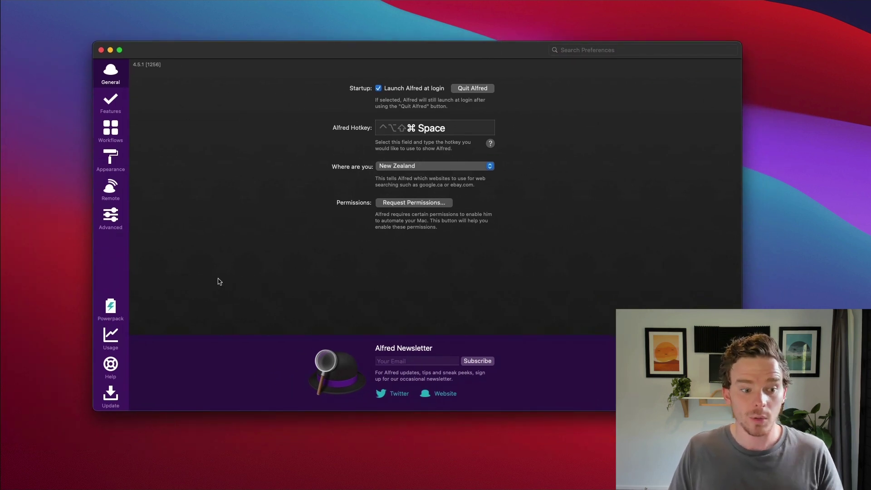
pyautogui.click(113, 161)
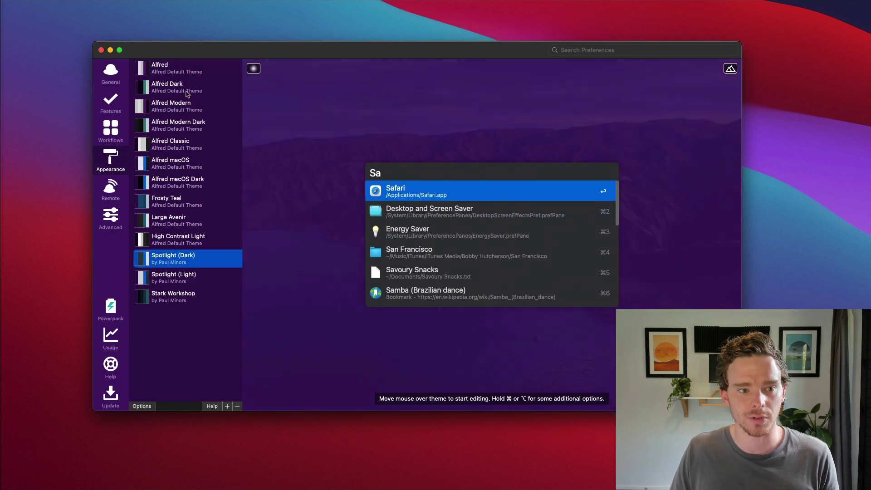
pyautogui.click(179, 69)
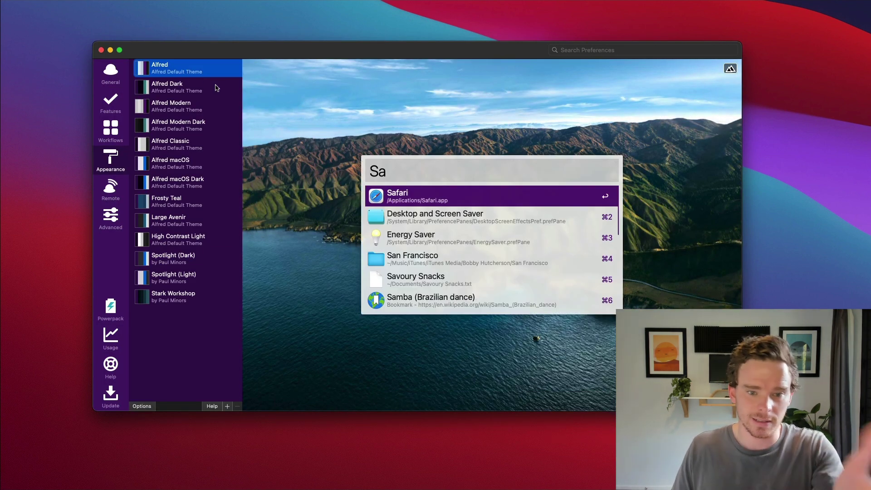
pyautogui.click(202, 111)
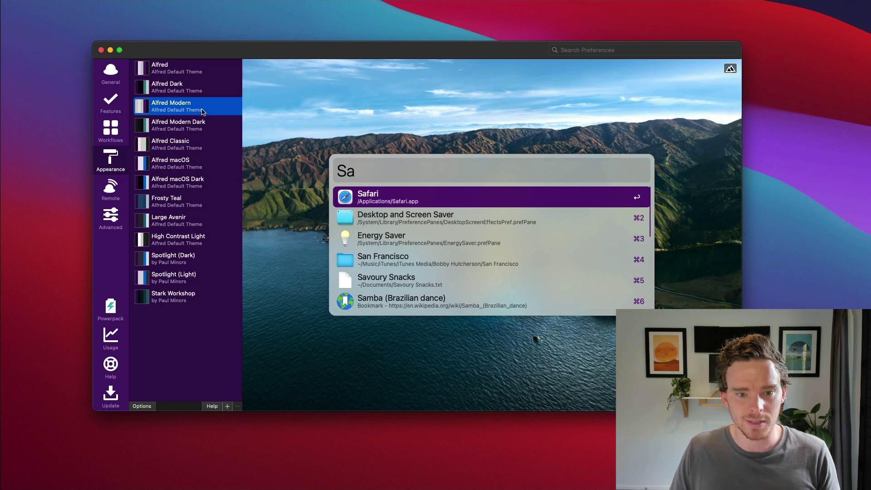
pyautogui.click(186, 159)
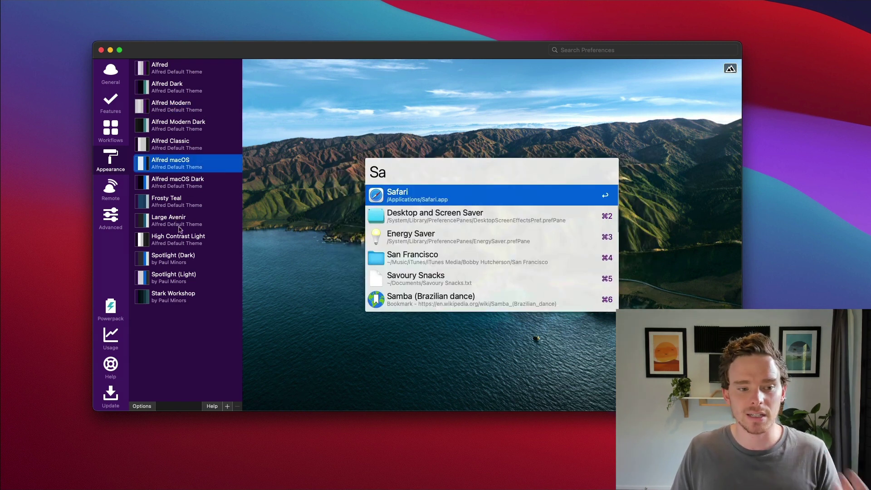
pyautogui.click(186, 262)
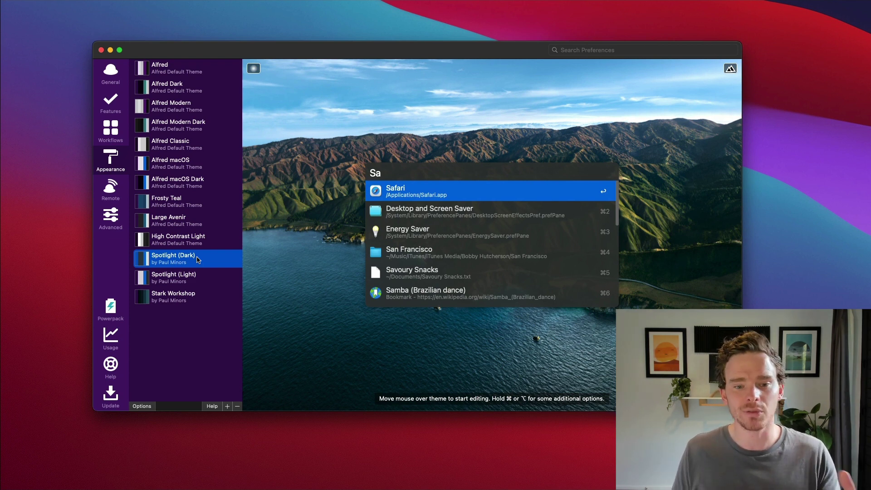
pyautogui.click(166, 279)
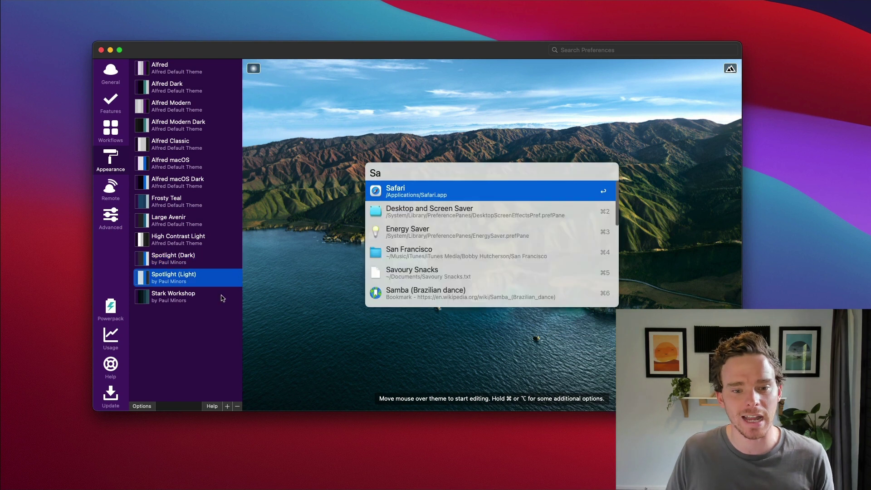
pyautogui.click(184, 262)
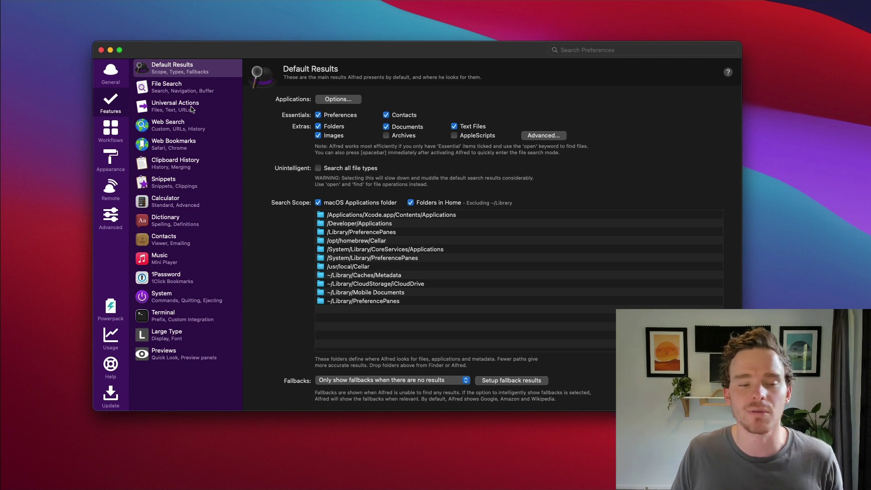
# Review the File Search settings, close Preferences, and search Alfred for 'convertkit'
pyautogui.click(187, 89)
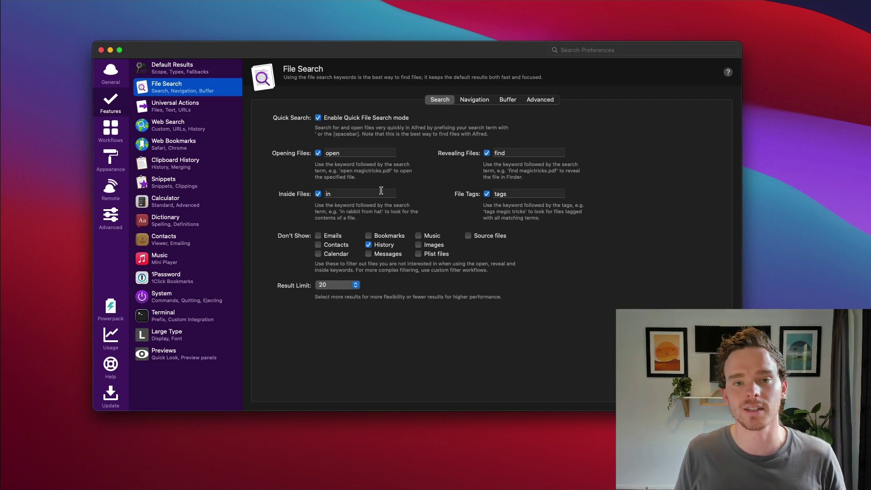
pyautogui.click(111, 51)
pyautogui.hotkey('alt', 'space')
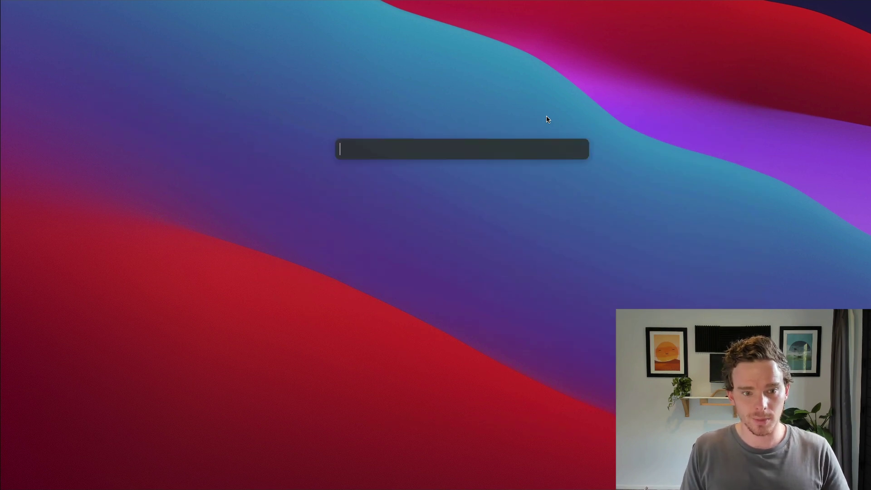
pyautogui.write('convertkit')
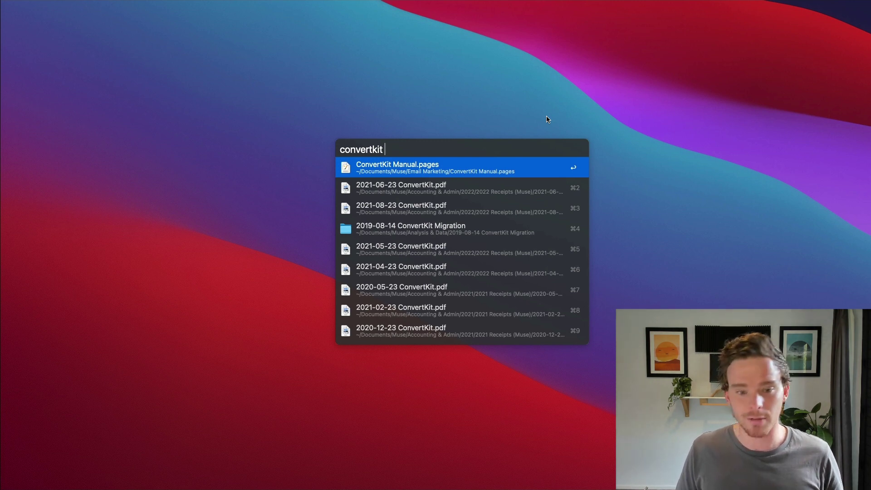
# Copy ConvertKit Manual.pages to the clipboard using Alfred's file action menu
pyautogui.press('Right')
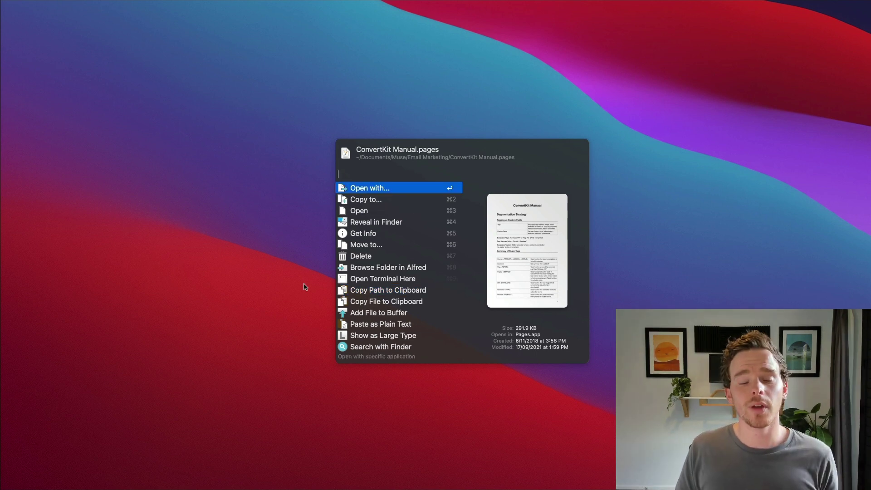
pyautogui.press('Down')
pyautogui.press('Down')
pyautogui.press('Down')
pyautogui.press('Down')
pyautogui.press('Down')
pyautogui.press('Down')
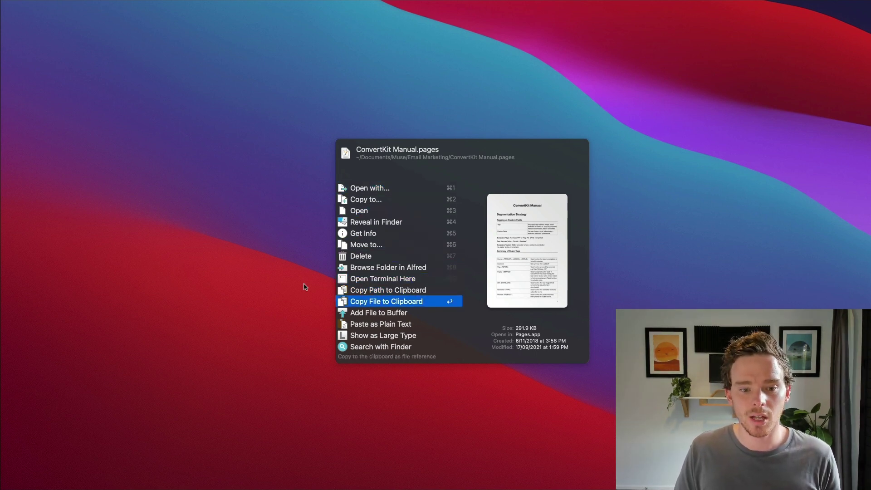
pyautogui.press('Return')
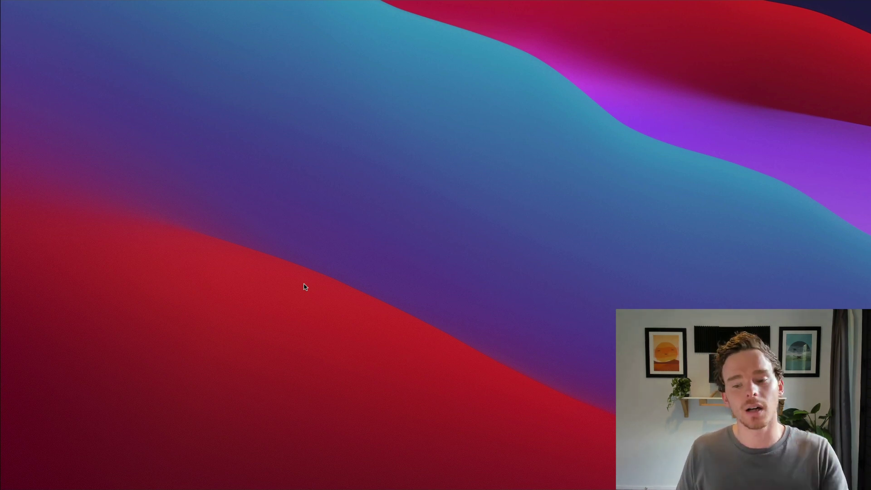
# Paste ConvertKit Manual.pages as an attachment into the body of a new Mail message
pyautogui.press('super+n')
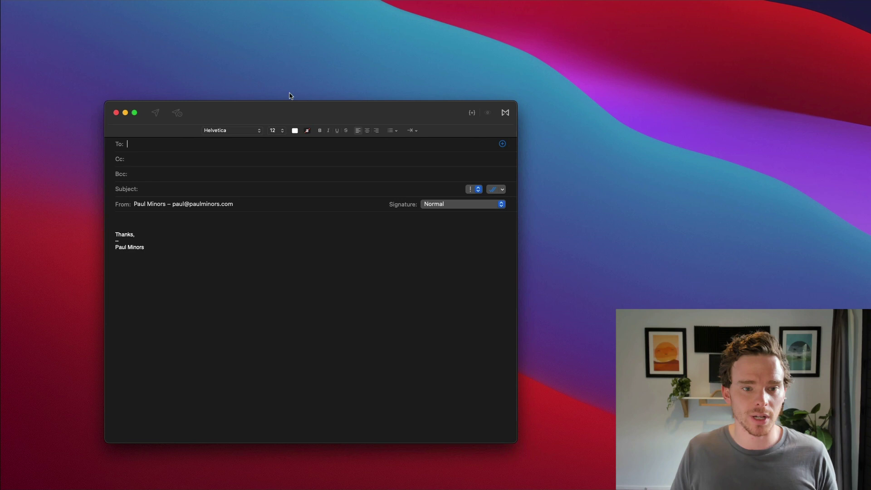
pyautogui.click(144, 217)
pyautogui.press('super+v')
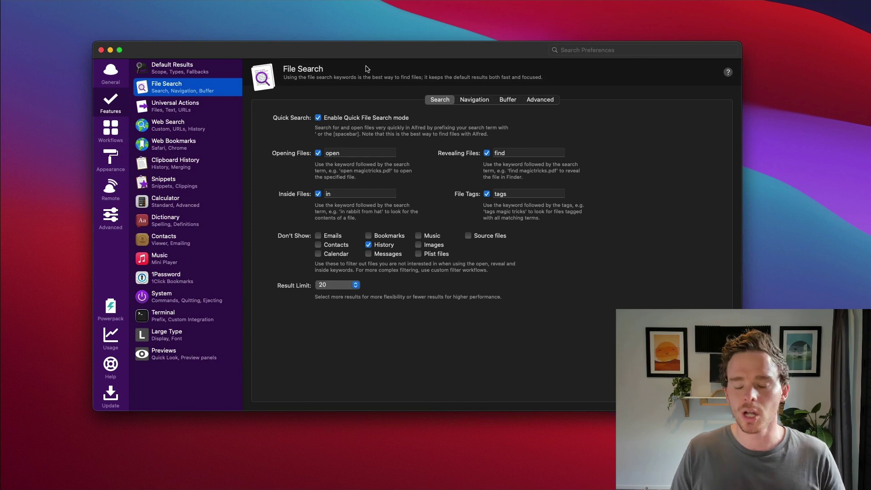
# Check the Web Search settings, hide Preferences, and enter 'youtube apple' in Alfred
pyautogui.click(197, 125)
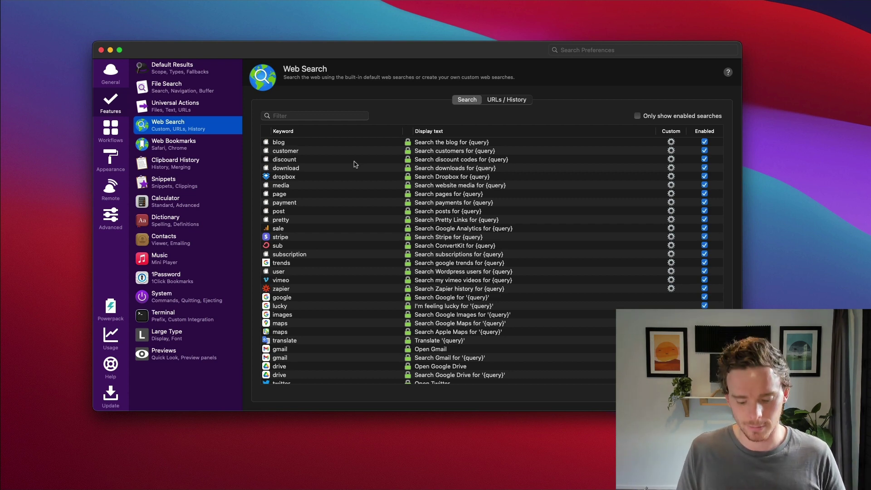
pyautogui.press('super+w')
pyautogui.hotkey('alt', 'space')
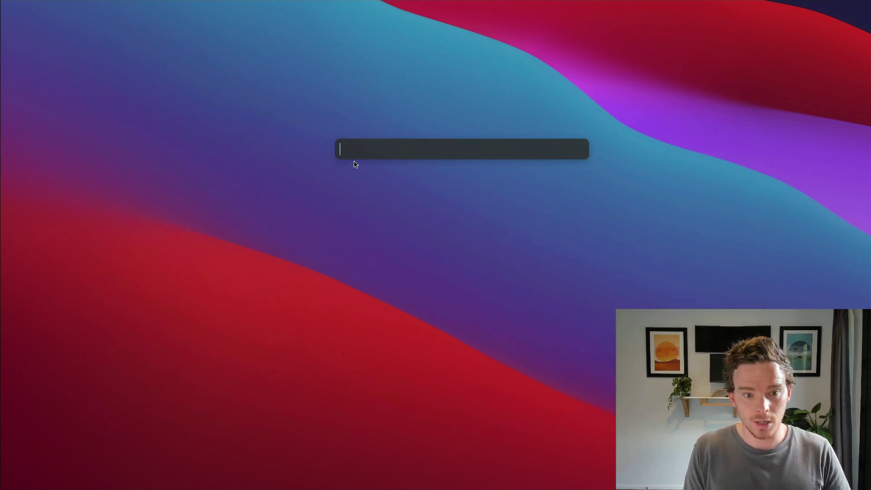
pyautogui.write('youtube apple')
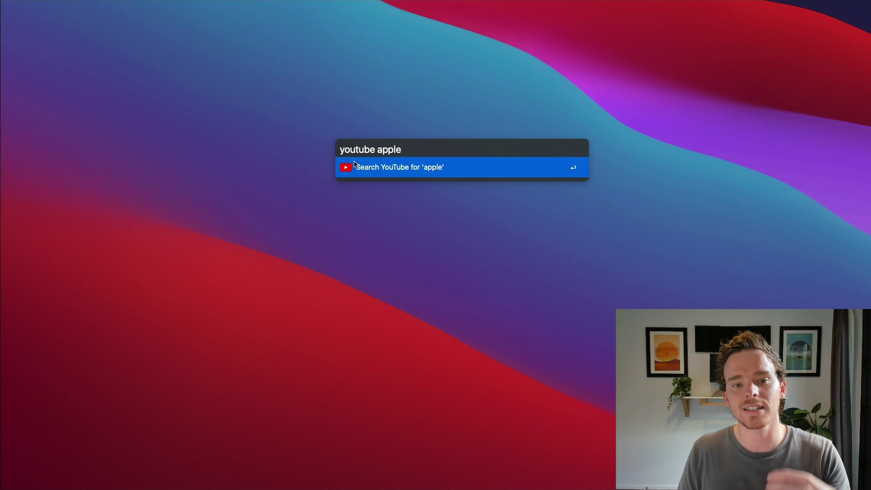
# Run the YouTube search for 'apple' and highlight the search_query=apple term in the address
pyautogui.press('Return')
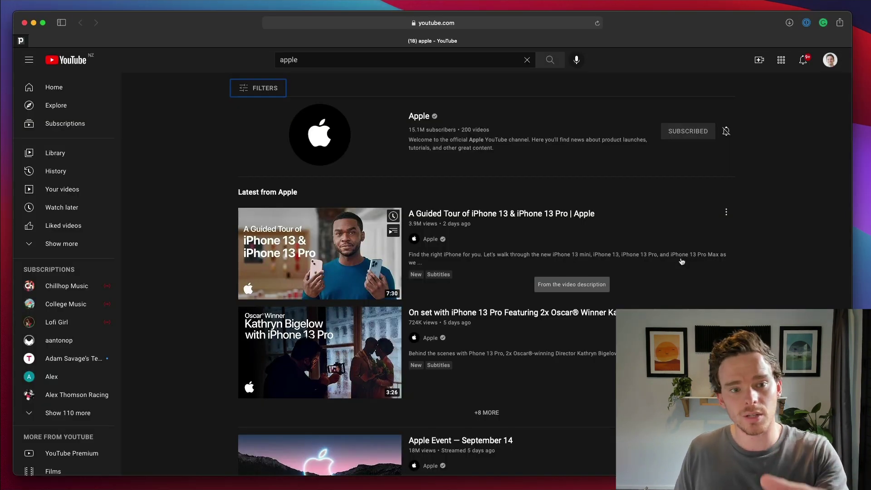
pyautogui.click(308, 60)
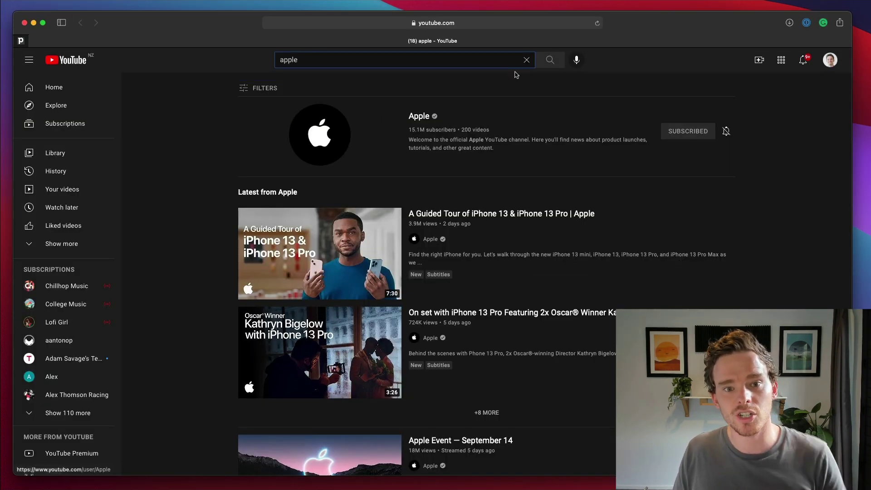
pyautogui.click(522, 27)
pyautogui.click(516, 23)
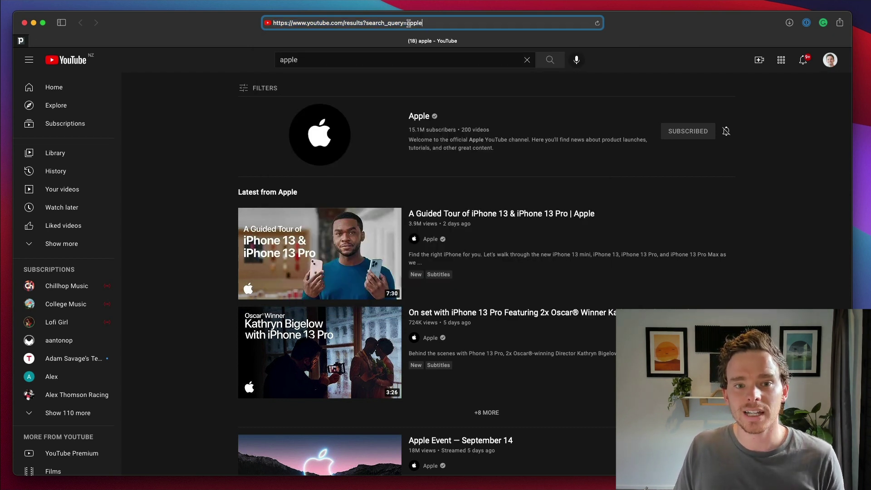
pyautogui.moveTo(409, 23); pyautogui.dragTo(270, 24)
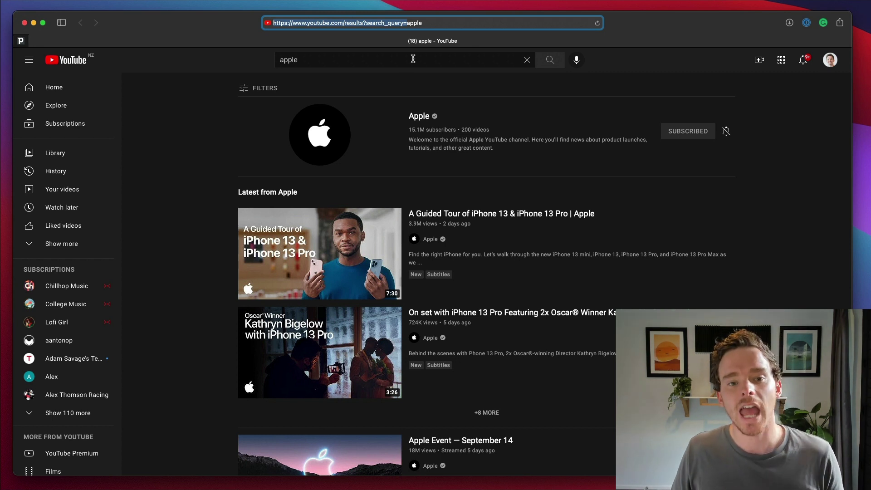
pyautogui.click(412, 20)
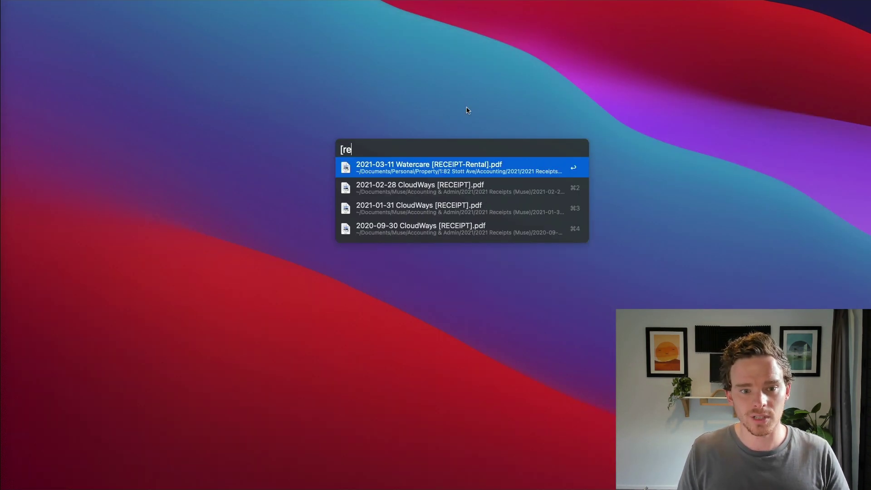
# Dismiss the receipt file search and select the stripe custom search in Web Search settings
pyautogui.press('Return')
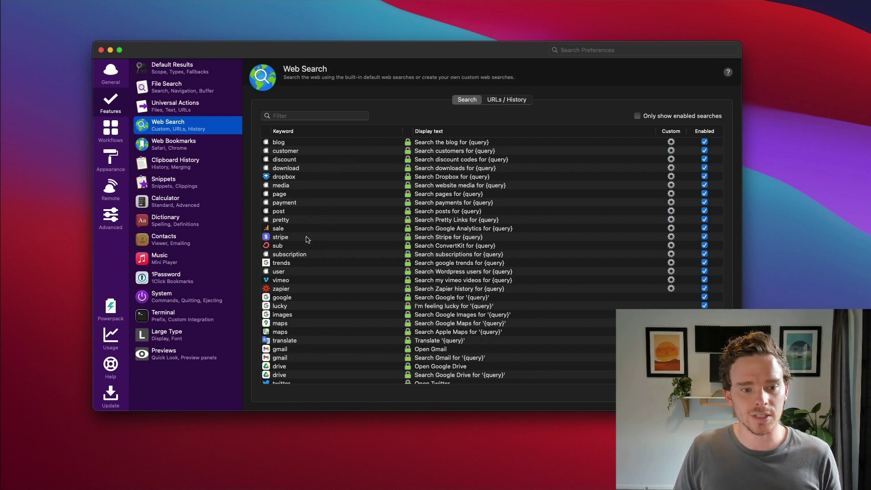
pyautogui.click(362, 238)
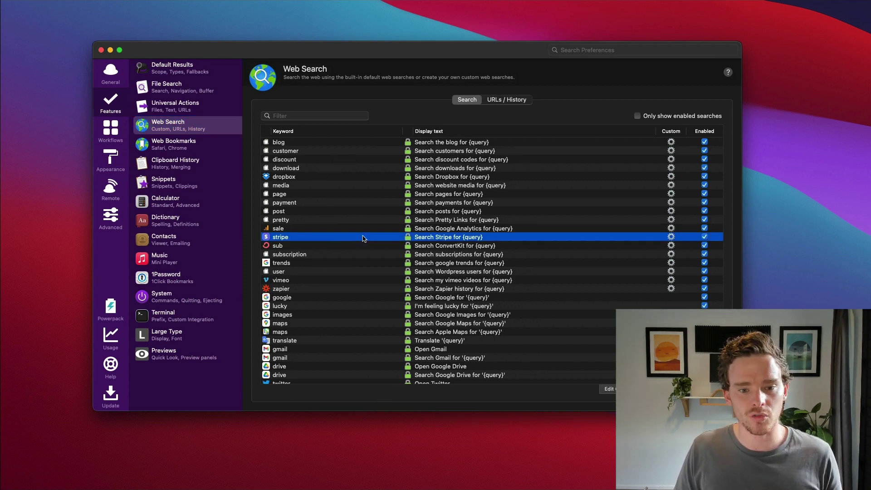
# Inspect the stripe custom search's Stripe dashboard URL and title, then cancel without saving
pyautogui.doubleClick(448, 239)
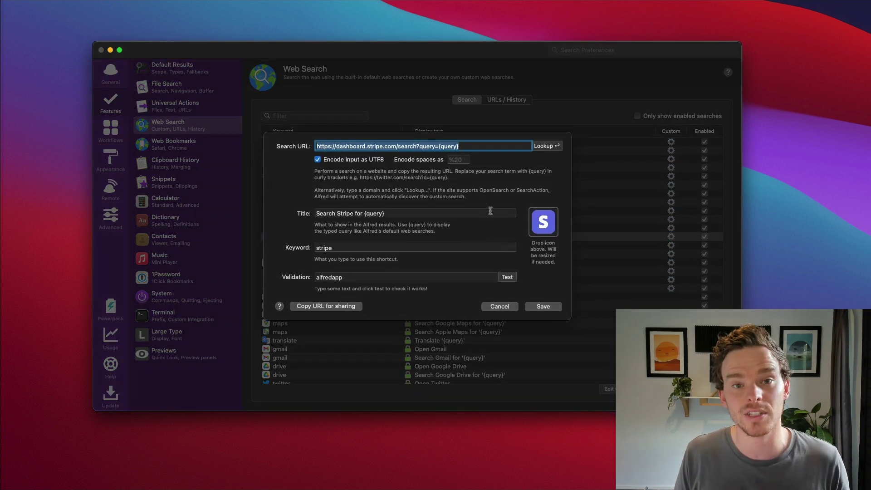
pyautogui.click(470, 143)
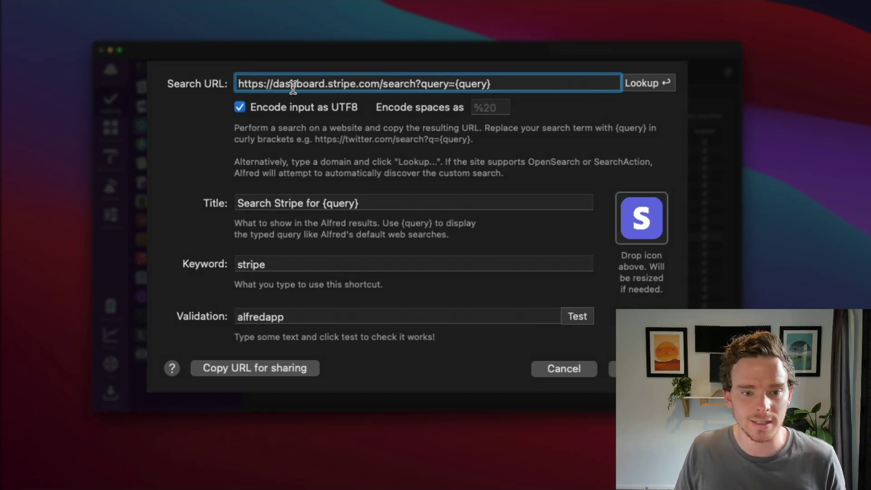
pyautogui.moveTo(273, 86); pyautogui.dragTo(454, 85)
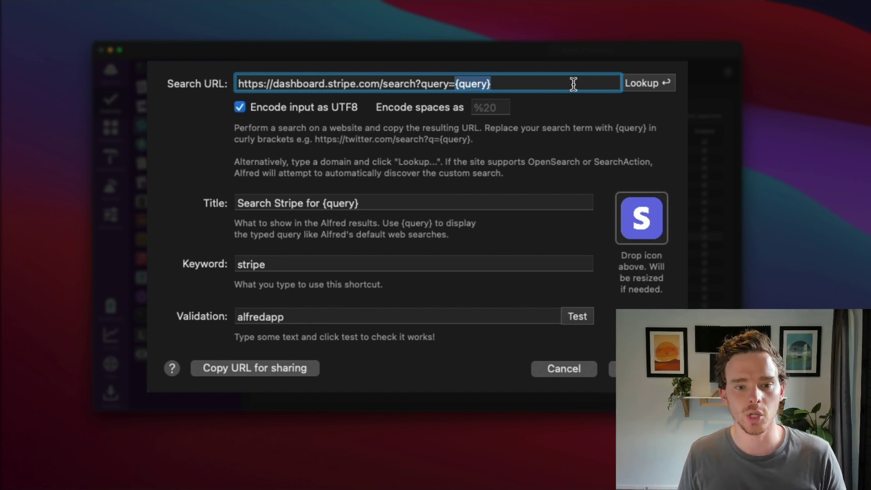
pyautogui.click(260, 203)
pyautogui.moveTo(237, 203); pyautogui.dragTo(327, 204)
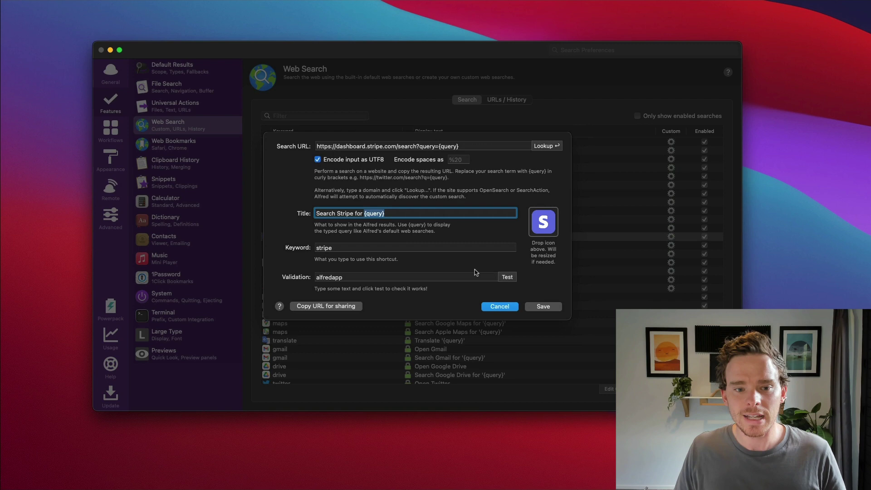
pyautogui.click(499, 306)
# Run a 'stripe' keyword search for the customer's e-mail address from the Alfred bar
pyautogui.click(111, 51)
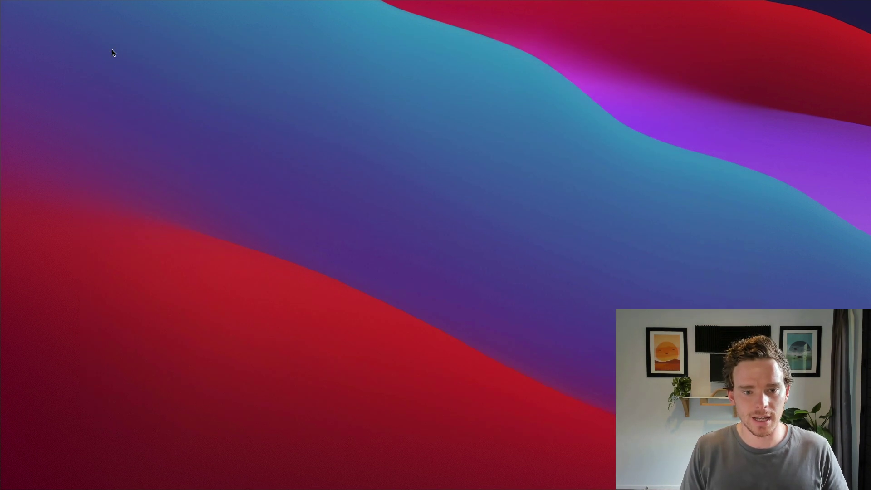
pyautogui.hotkey('alt', 'space')
pyautogui.write('stripe')
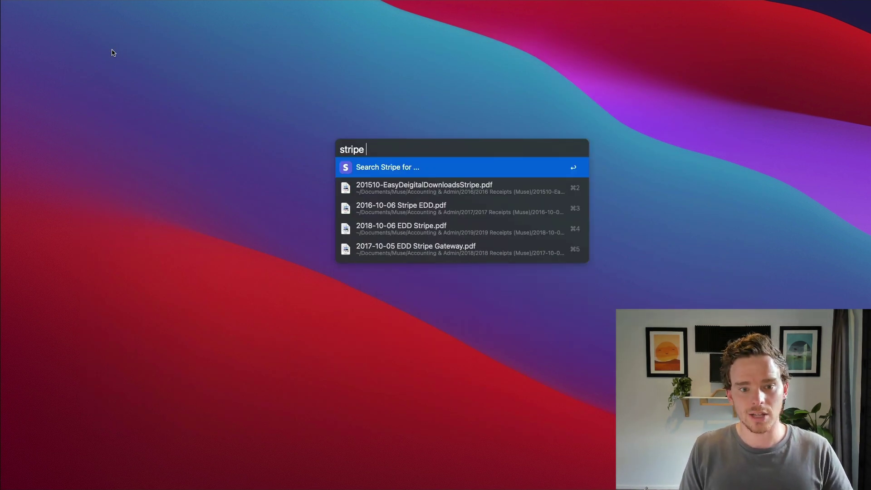
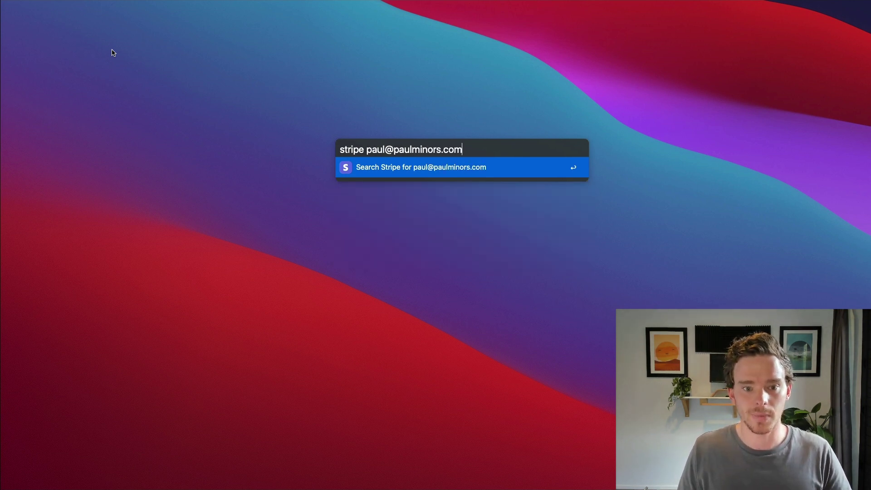
pyautogui.press('Return')
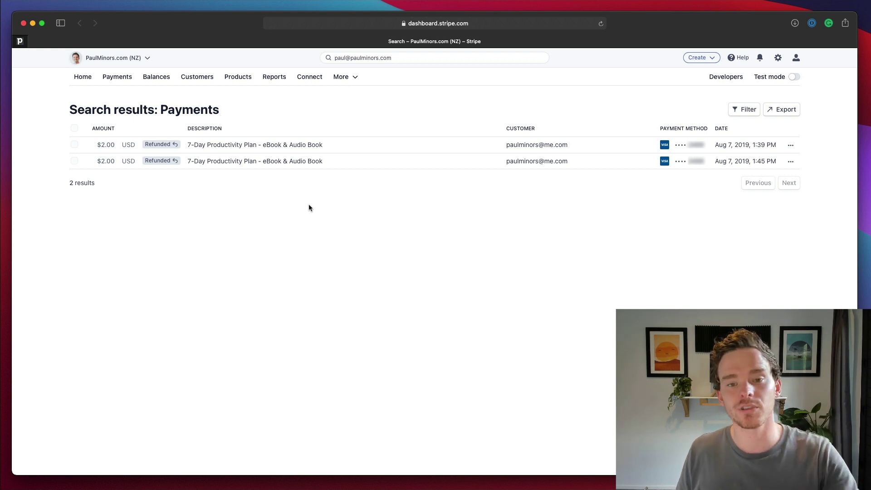
# Inspect the full Stripe payment-search URL in Safari's address bar
pyautogui.click(283, 25)
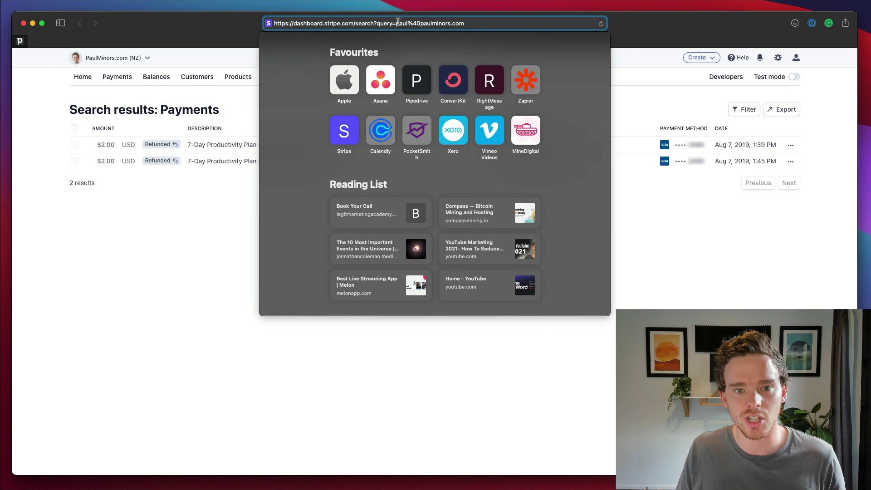
pyautogui.press('super+a')
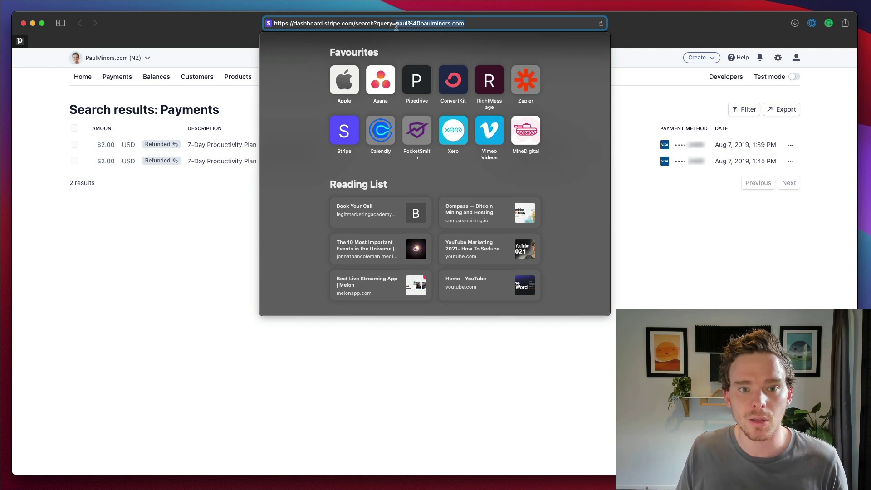
pyautogui.click(306, 205)
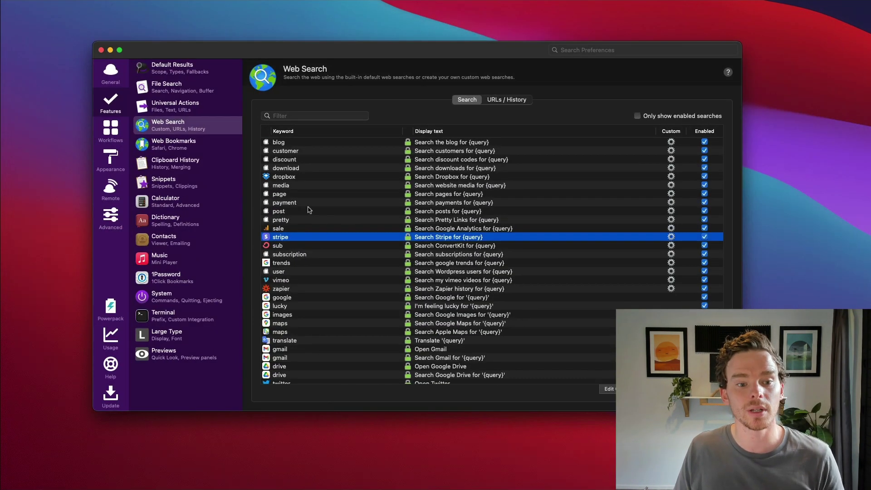
pyautogui.click(299, 194)
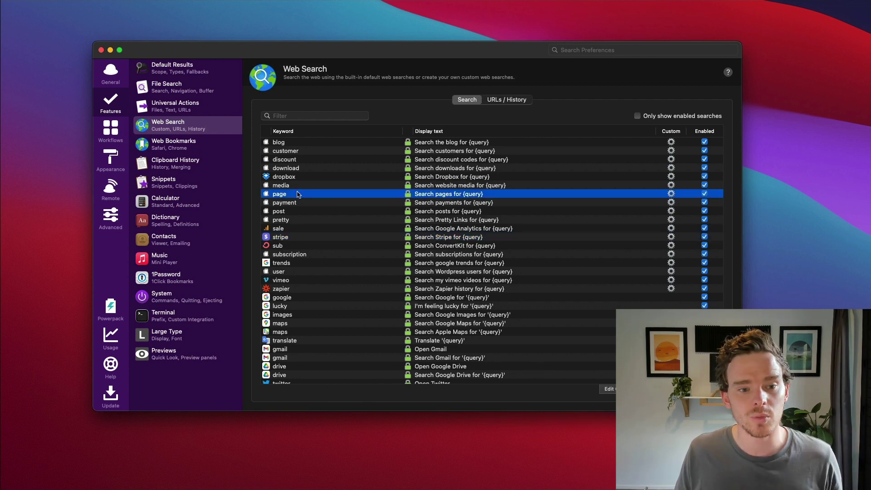
pyautogui.click(471, 178)
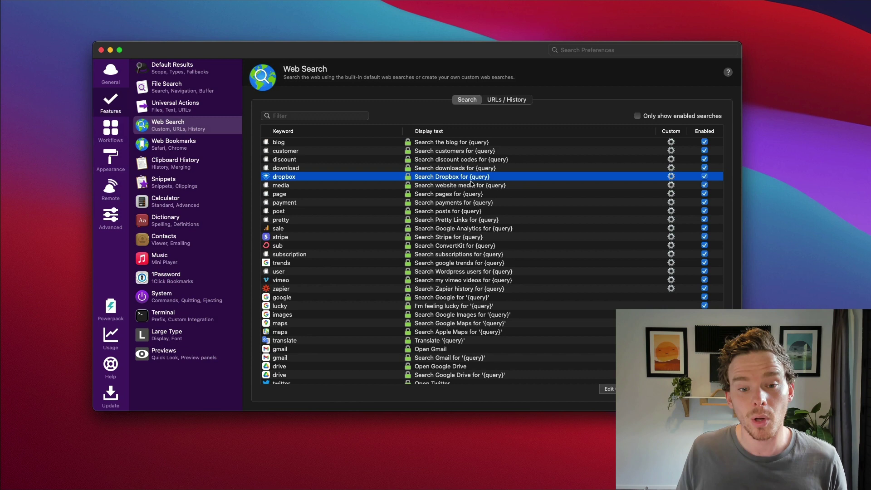
pyautogui.click(418, 246)
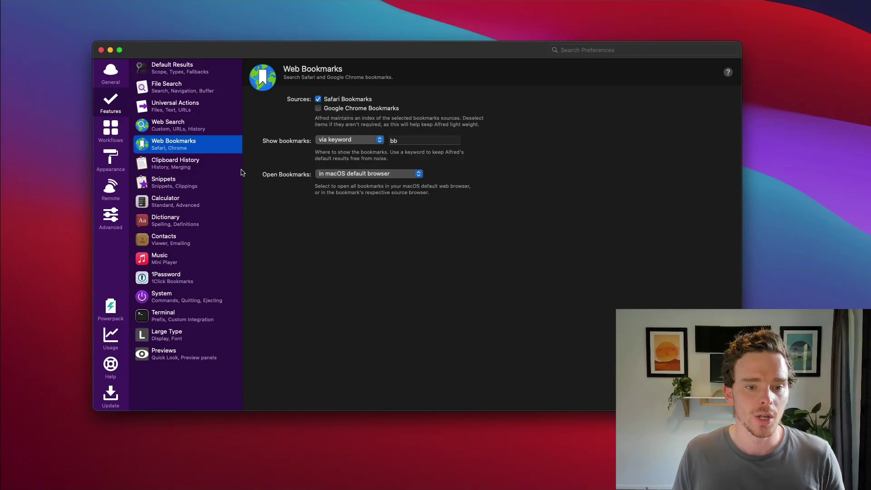
# Keep Safari bookmarks shown only via keyword and select the bb keyword field
pyautogui.click(336, 140)
pyautogui.click(426, 146)
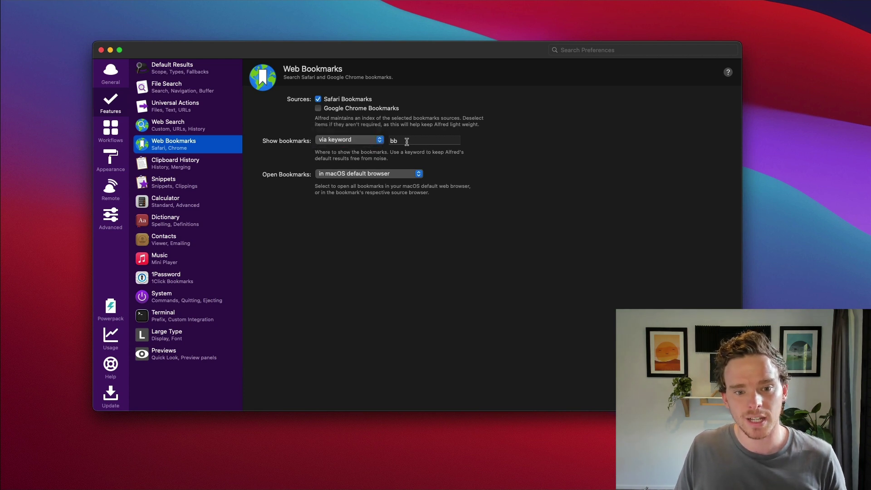
pyautogui.press('Tab')
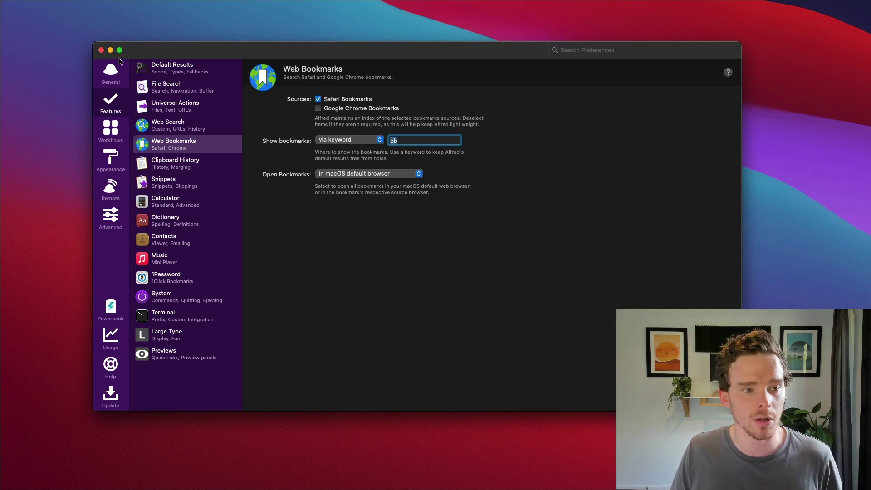
# Search bookmarks with 'bb convertkit' to open the ConvertKit dashboard bookmark
pyautogui.press('super+w')
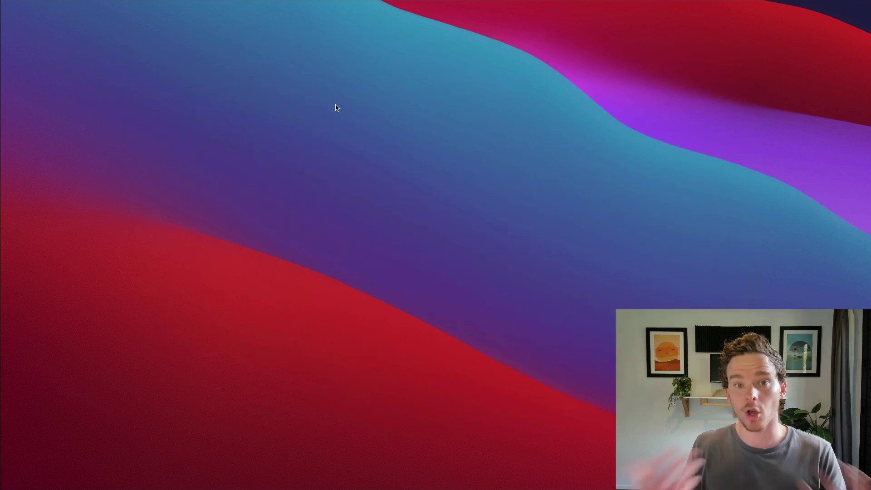
pyautogui.hotkey('alt', 'space')
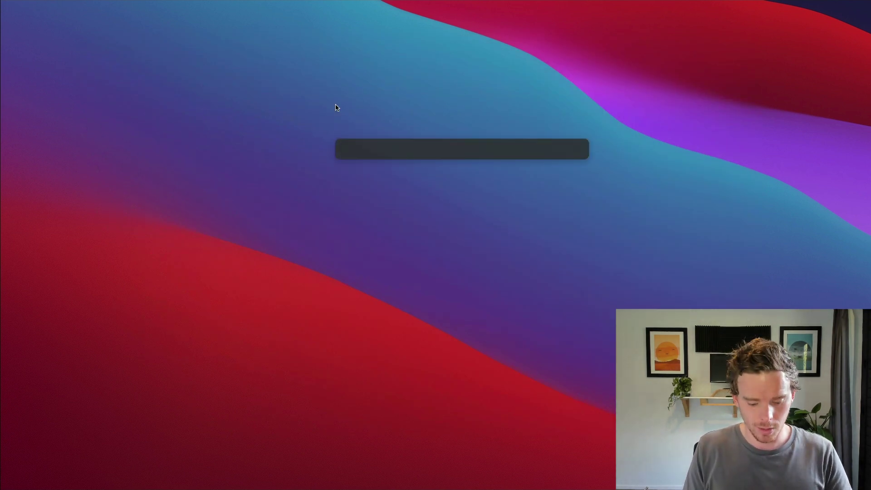
pyautogui.write('bb converkit')
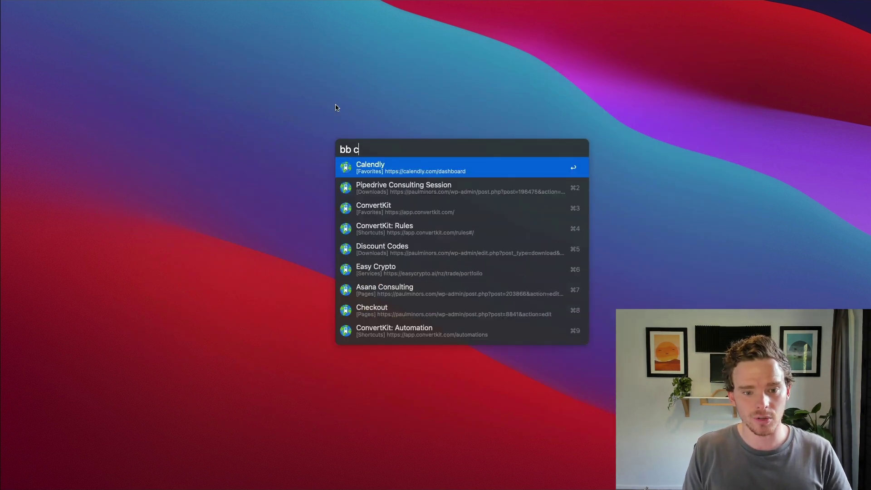
pyautogui.hotkey('alt', 'BackSpace')
pyautogui.write('convertkit')
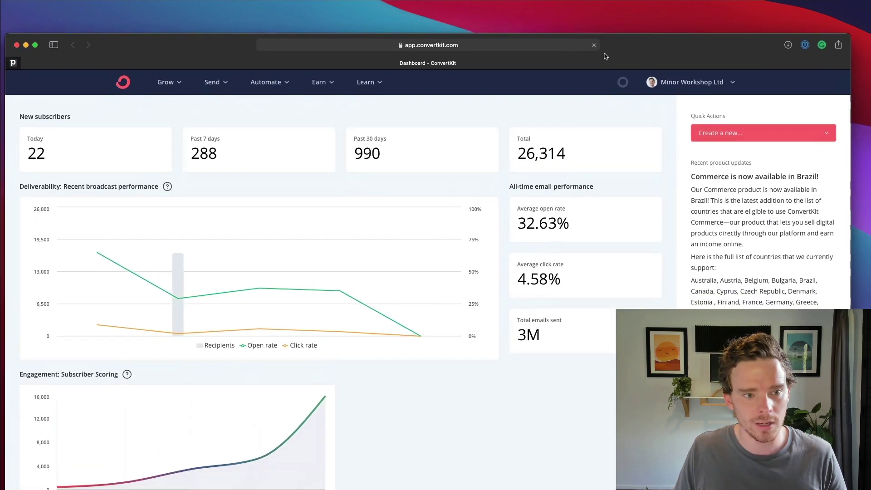
# Quit the ConvertKit browser window and start a new bb bookmark search
pyautogui.moveTo(606, 57); pyautogui.dragTo(613, 43)
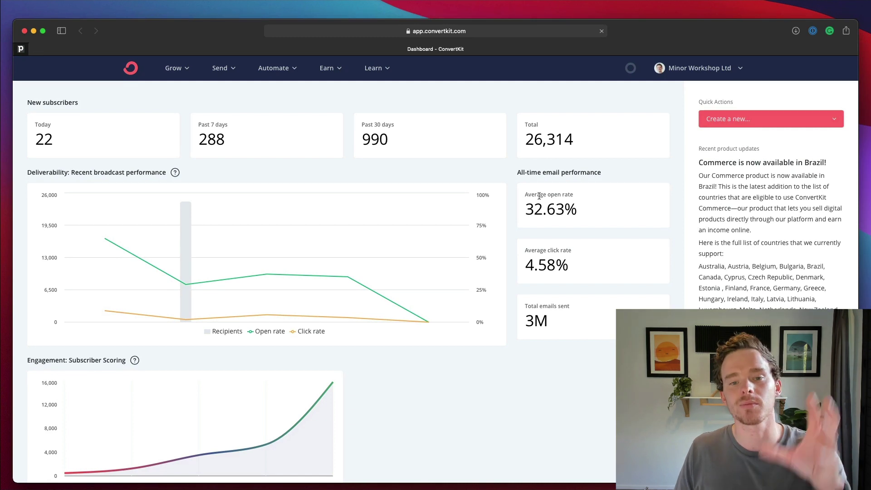
pyautogui.press('super+q')
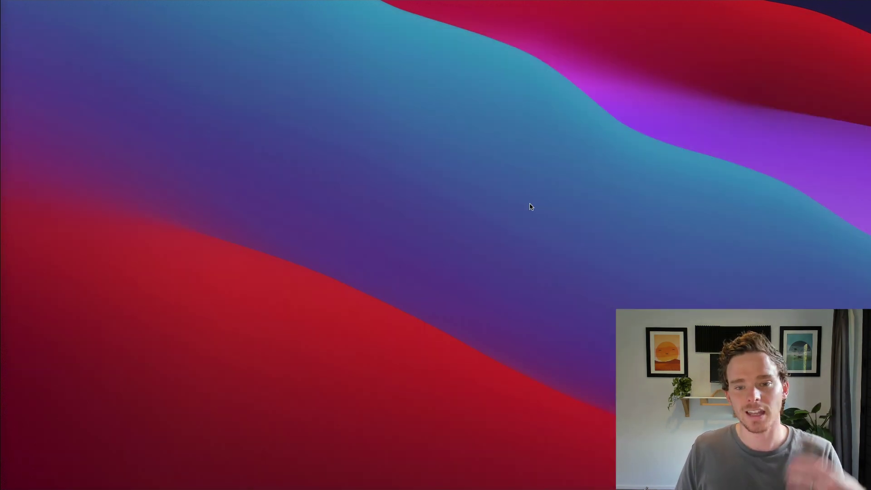
pyautogui.hotkey('alt', 'space')
pyautogui.write('bb')
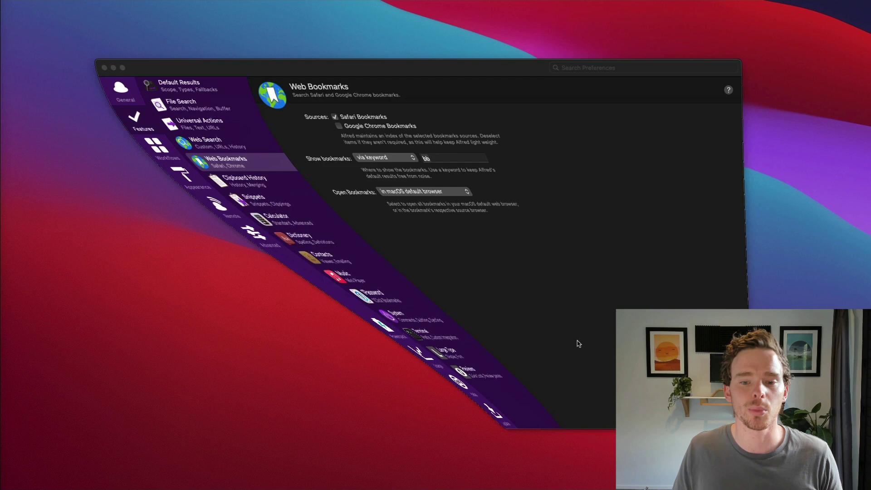
# Keep plain-text clipboard history for 3 Months and close Alfred Preferences
pyautogui.press('Down')
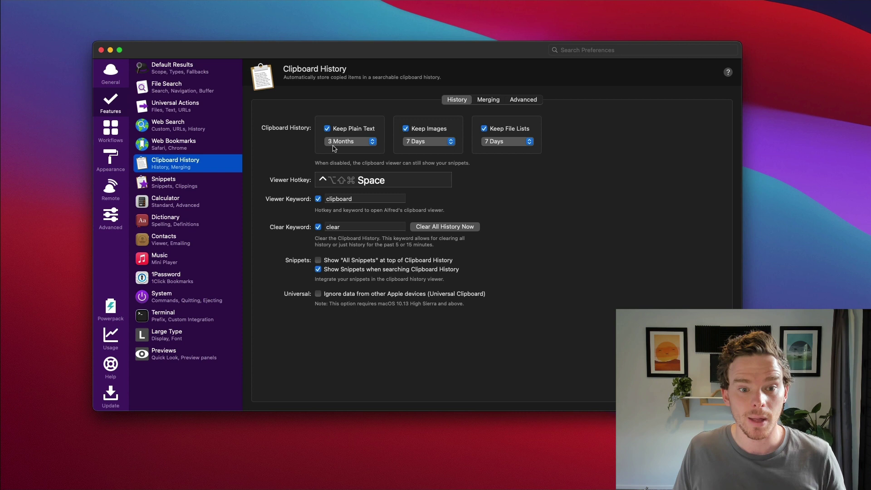
pyautogui.click(351, 142)
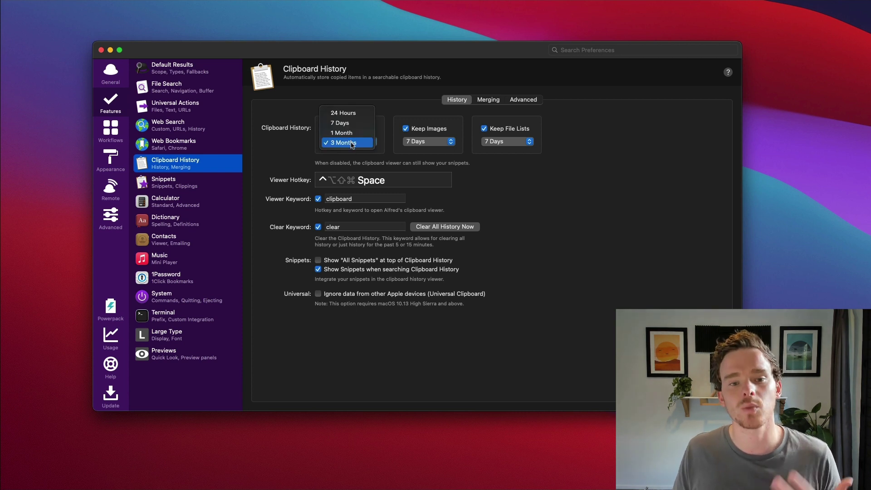
pyautogui.click(351, 143)
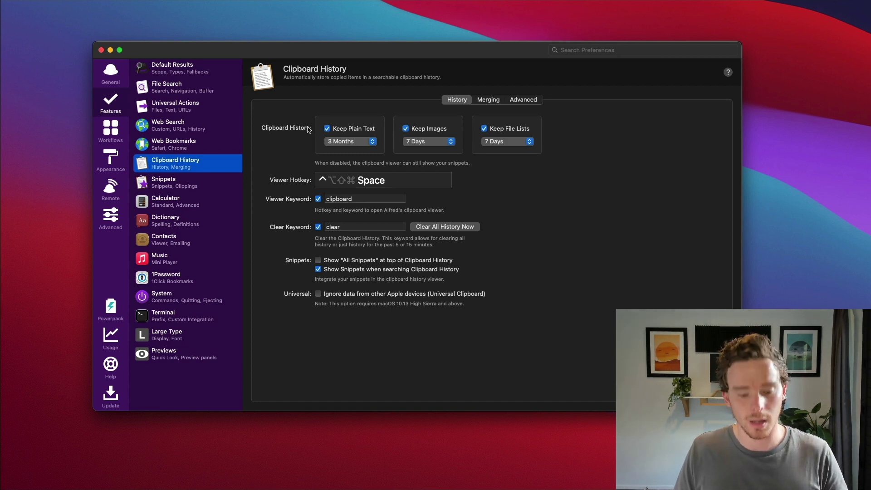
pyautogui.press('super+w')
pyautogui.press('alt+super+c')
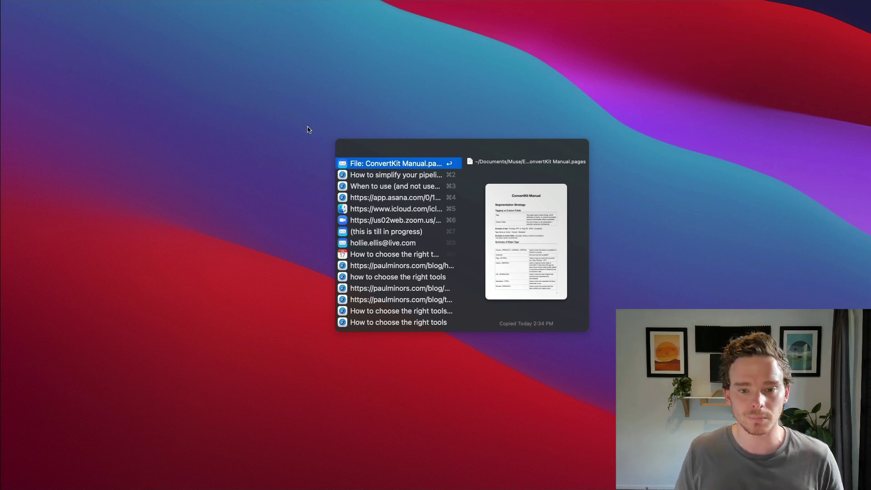
pyautogui.press('Down')
pyautogui.press('Down')
pyautogui.press('Down')
pyautogui.press('Down')
pyautogui.press('Down')
pyautogui.press('Down')
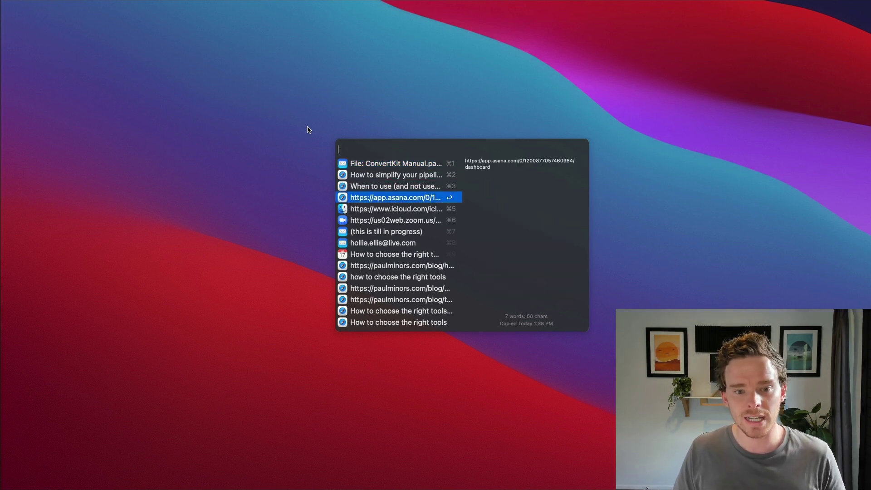
pyautogui.press('Down')
pyautogui.press('Down')
pyautogui.press('Down')
pyautogui.press('Down')
pyautogui.press('Down')
pyautogui.press('Down')
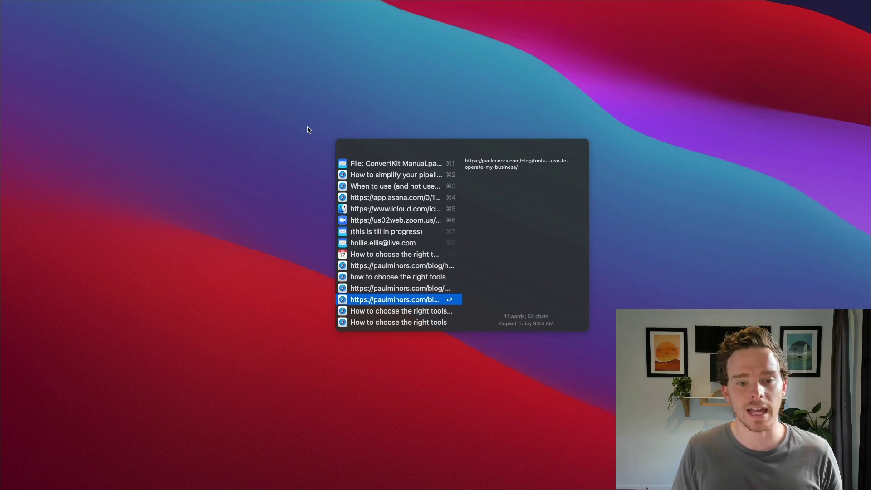
pyautogui.press('super+Up')
pyautogui.write('cont')
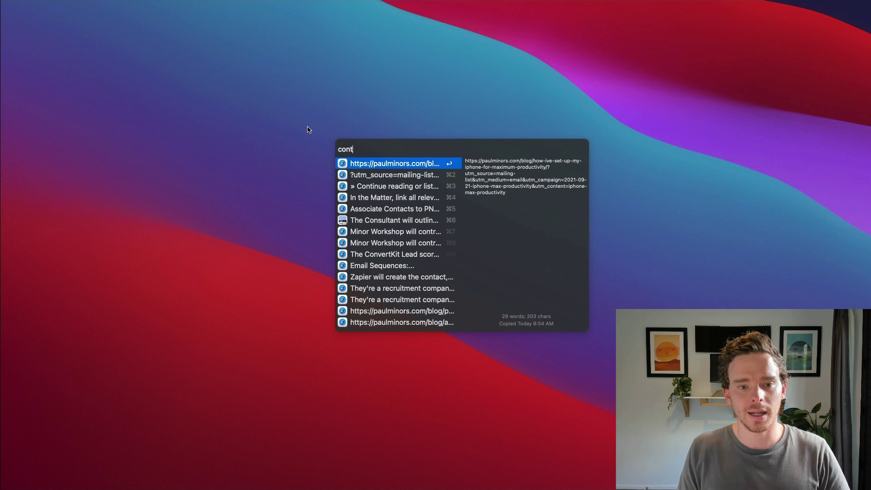
pyautogui.write('ent calendar')
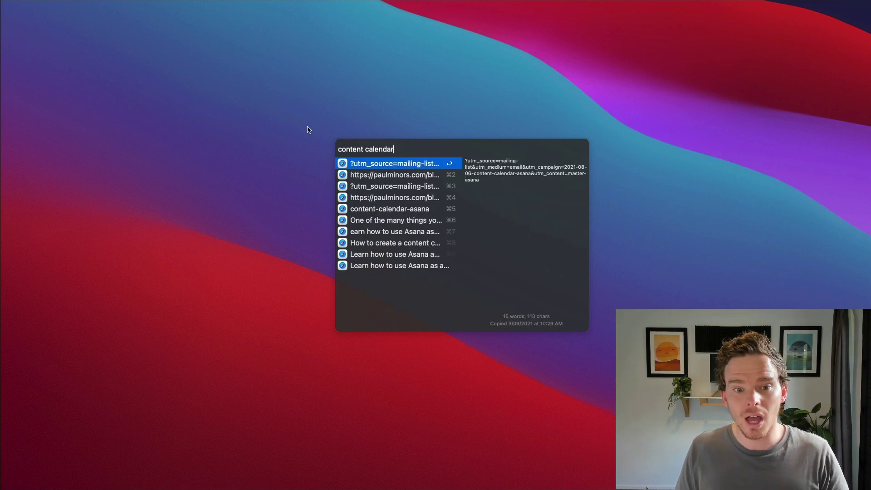
pyautogui.press('Down')
pyautogui.press('Down')
pyautogui.press('Down')
pyautogui.press('Down')
pyautogui.press('Down')
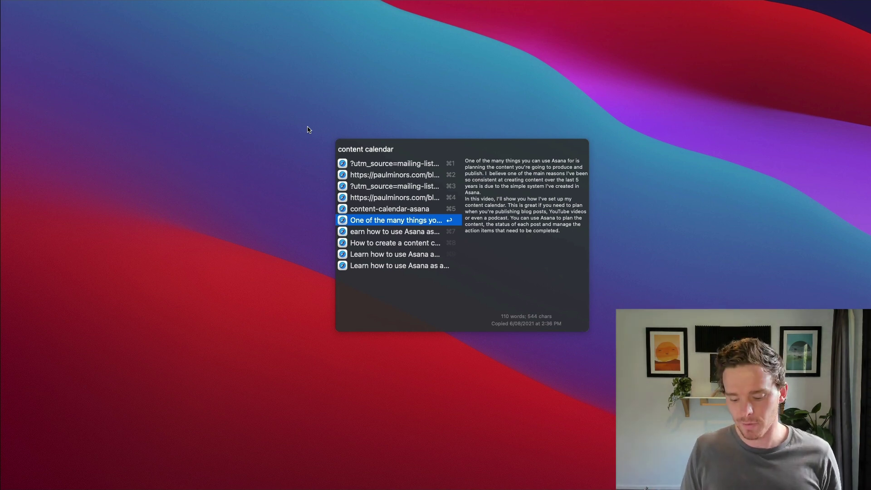
pyautogui.press('Return')
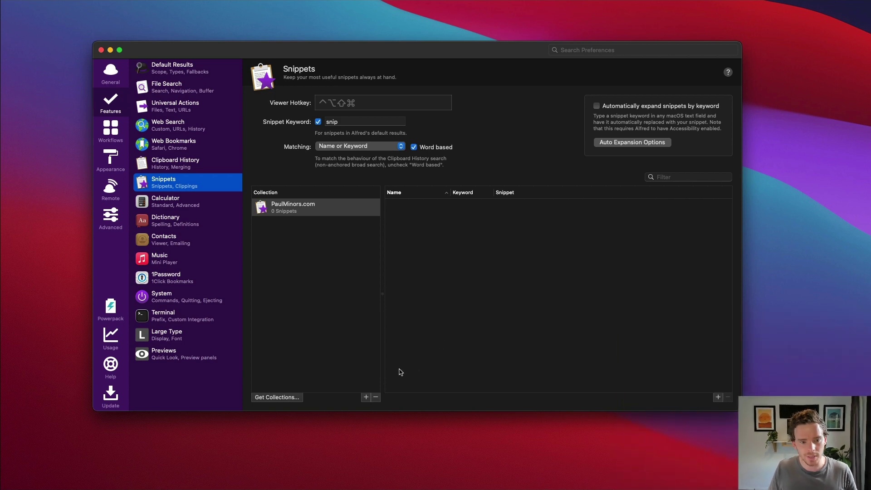
# Create a new snippet named 'Intro Email' with keyword 'intro'
pyautogui.click(458, 283)
pyautogui.click(718, 398)
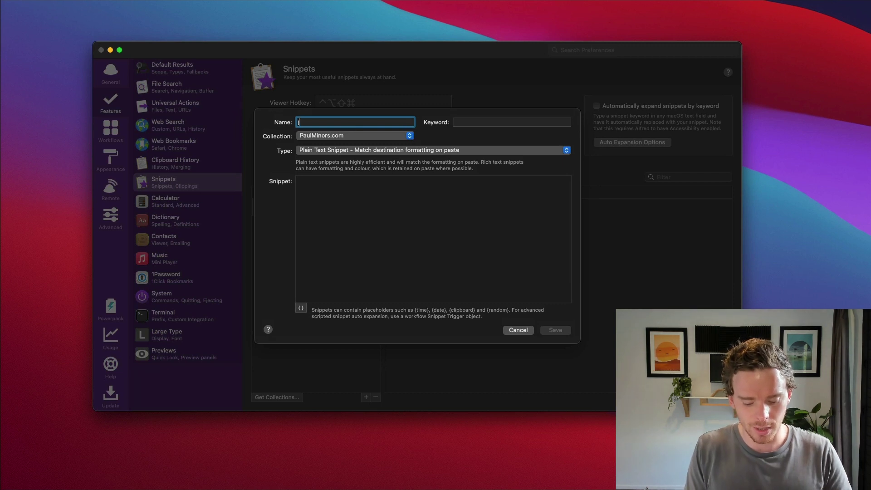
pyautogui.write('Intro Email')
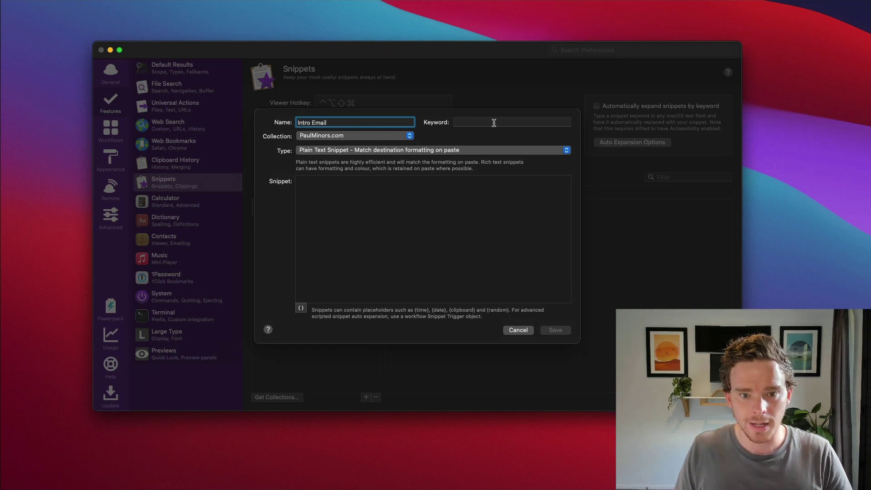
pyautogui.click(494, 123)
pyautogui.write('intro')
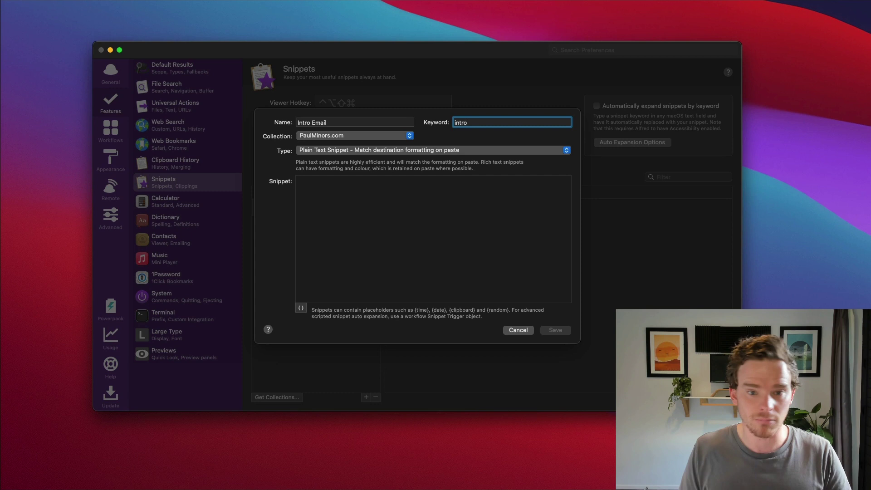
# Write the snippet text: 'Hi NAME,', the pasted Lorem ipsum paragraph and a 'Thank' sign-off
pyautogui.click(345, 212)
pyautogui.write('Hi')
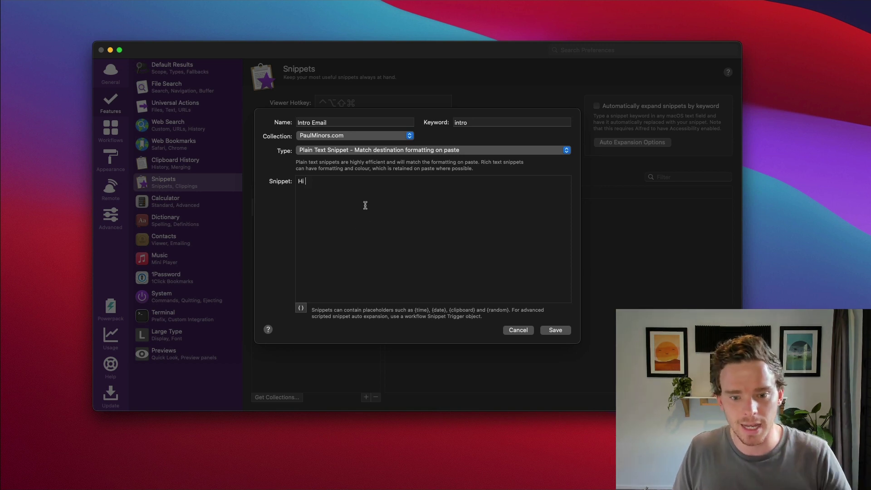
pyautogui.write('NAME,')
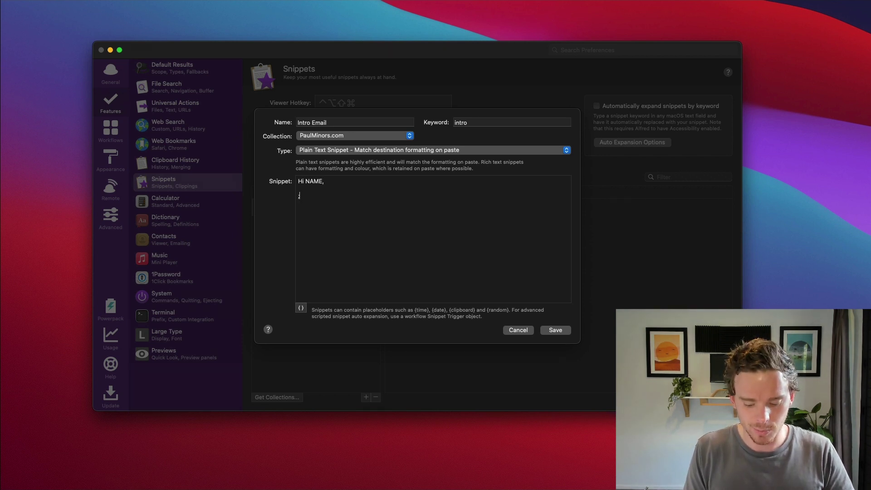
pyautogui.write('"Lorem ipsum dolor sit amet, consectetur adipiscing elit, sed do eiusmod tempor incididunt ut labore et dolore magna aliqua. Ut enim ad minim veniam, quis nostrud exercitation ullamco laboris nisi ut aliquip ex ea commodo consequat. Duis aute irure dolor in reprehenderit in voluptate velit esse cillum dolore eu fugiat nulla pariatur. Excepteur sint occaecat cupidatat non proident, sunt in culpa qui officia deserunt mollit anim id est laborum."')
pyautogui.write('Thank')
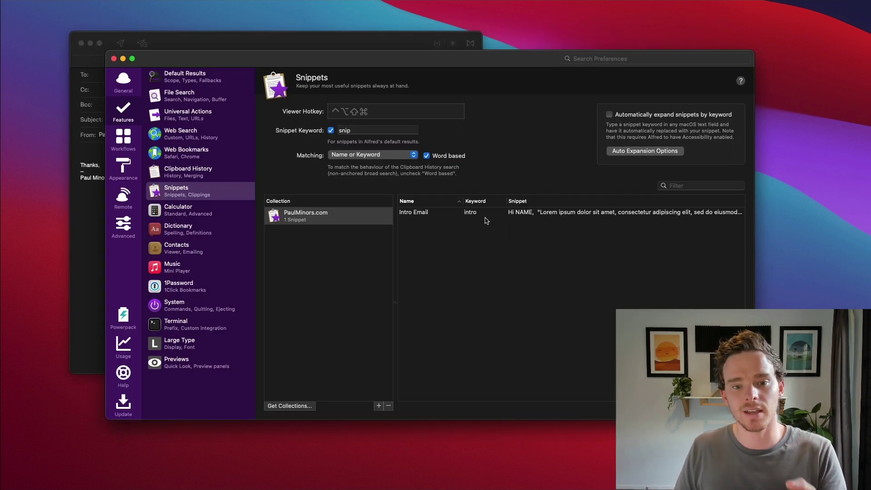
# Review the collection's snip keyword and the Intro Email snippet's keyword
pyautogui.click(362, 130)
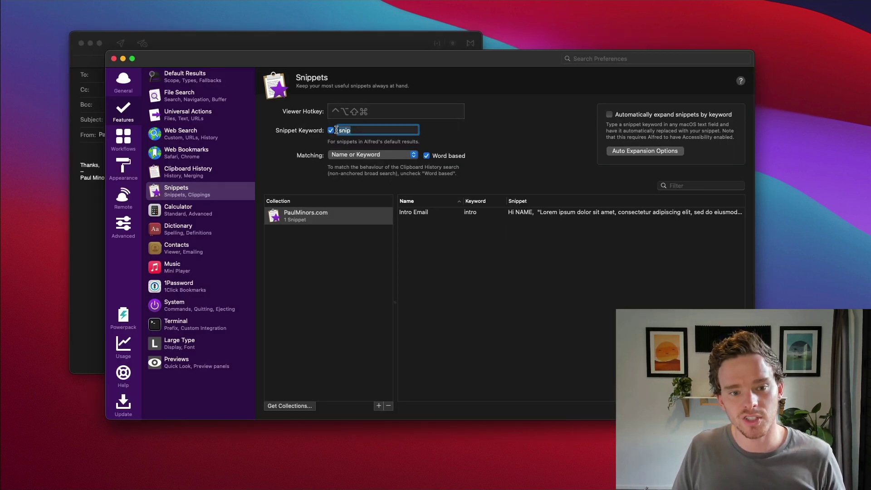
pyautogui.doubleClick(480, 213)
pyautogui.click(500, 227)
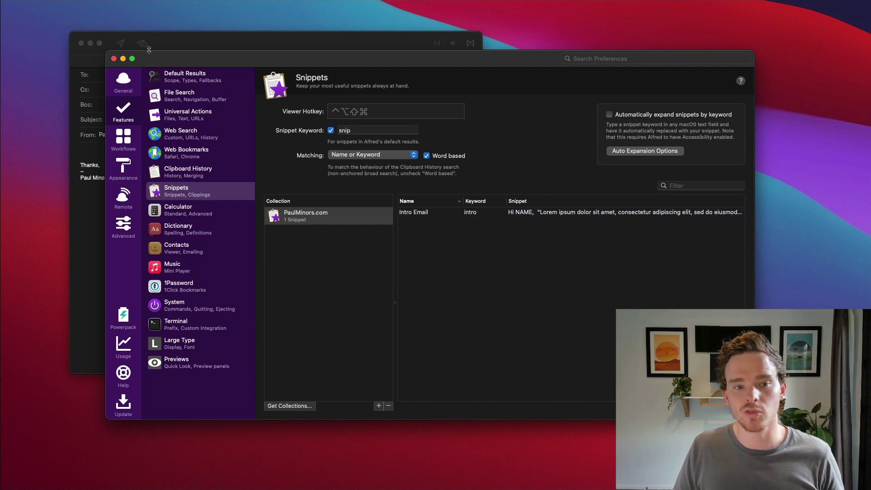
# Insert the Intro Email snippet into the new Mail message using 'snip intro'
pyautogui.click(230, 41)
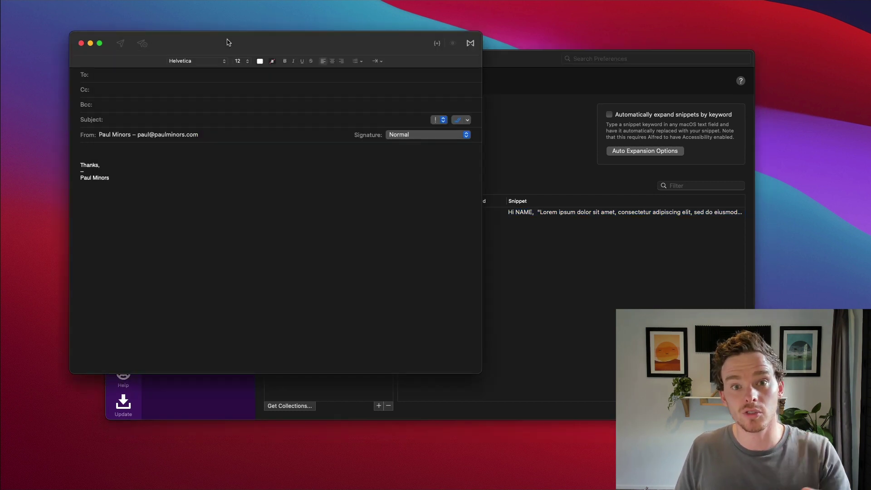
pyautogui.click(130, 145)
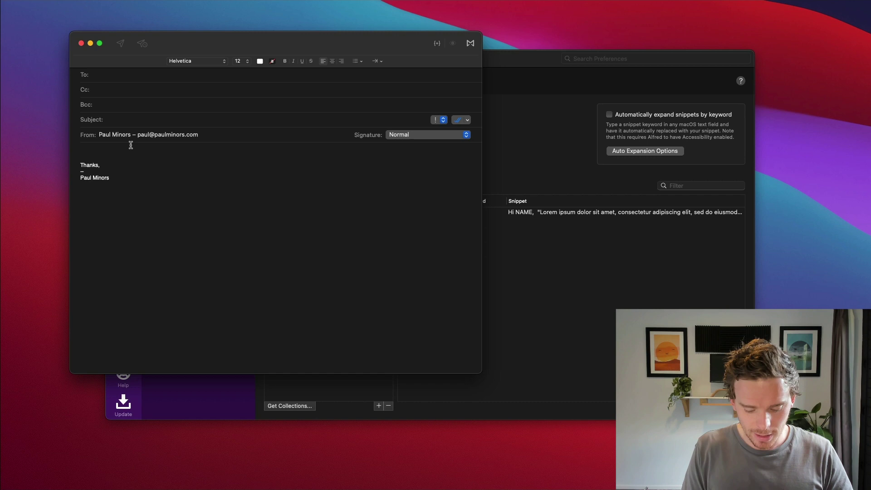
pyautogui.hotkey('alt', 'space')
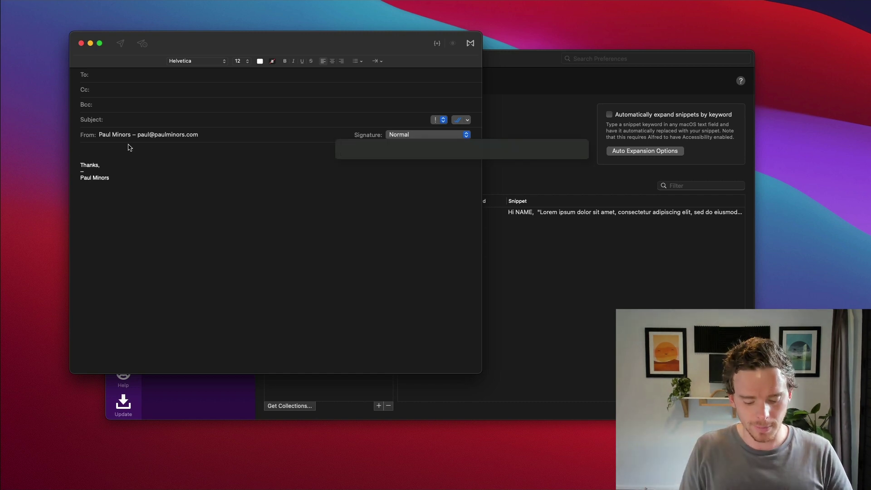
pyautogui.write('snip intro')
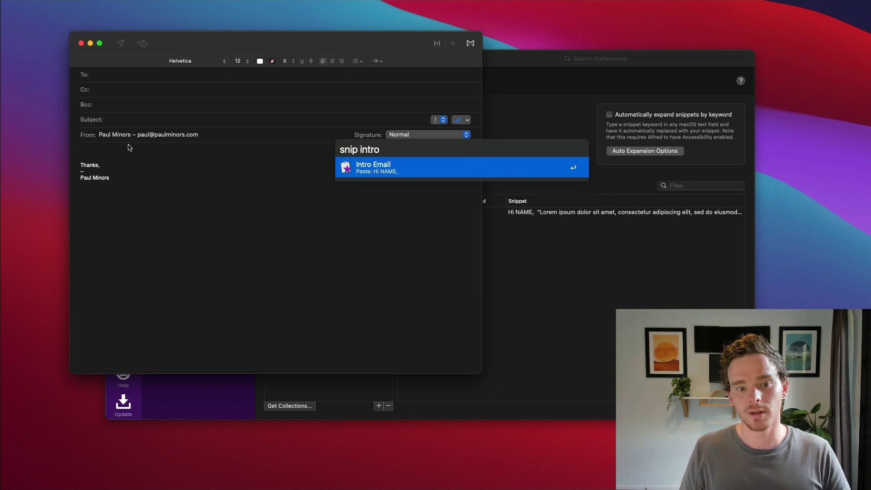
pyautogui.press('Return')
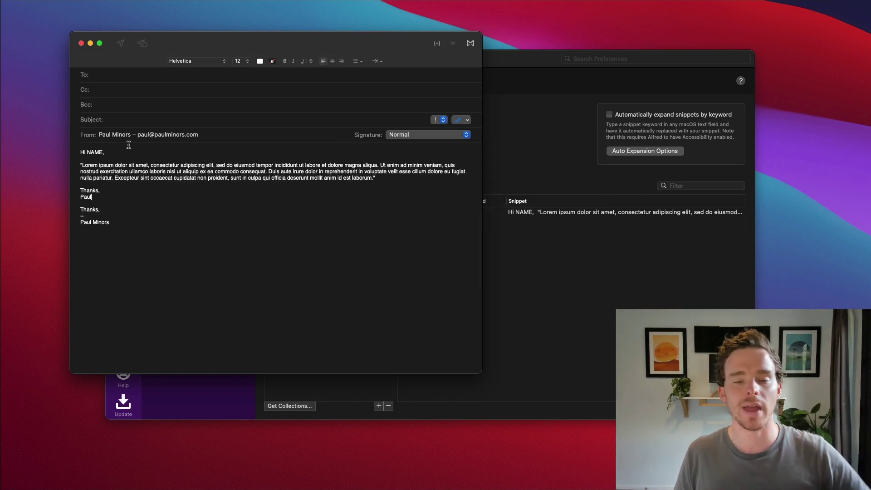
# Replace NAME with the recipient's first name, then discard the message without saving
pyautogui.doubleClick(96, 152)
pyautogui.write('Tom')
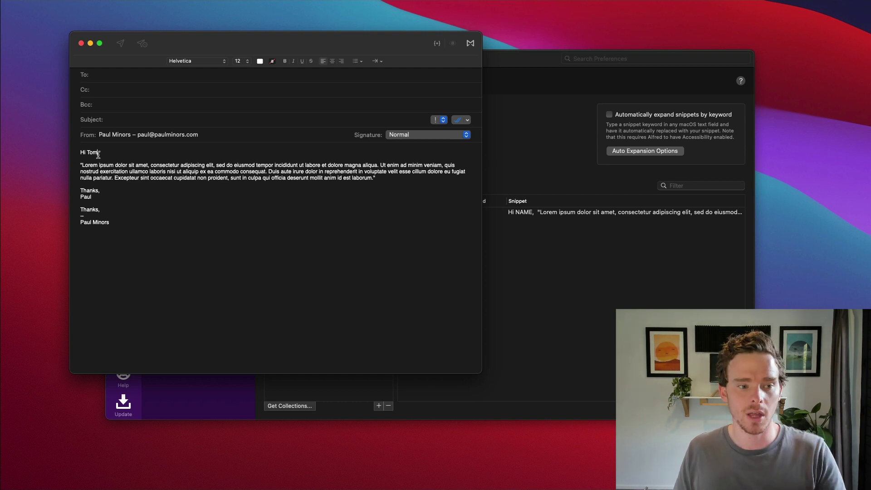
pyautogui.doubleClick(96, 153)
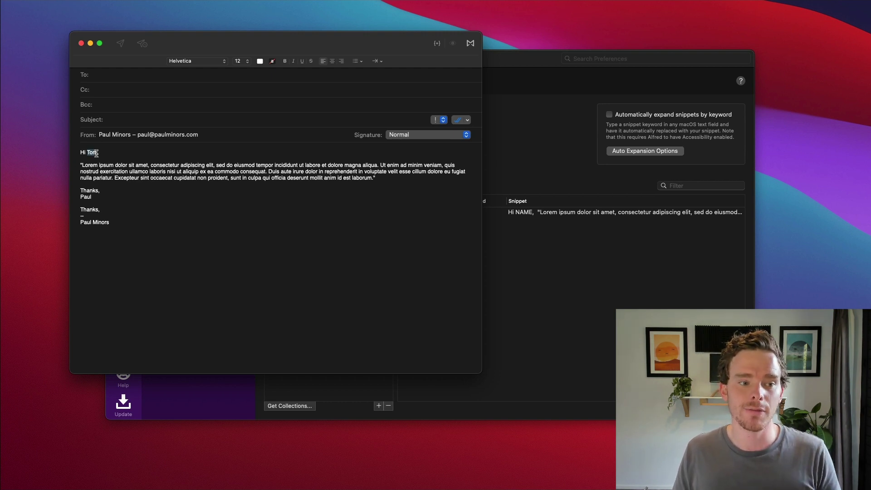
pyautogui.click(196, 235)
pyautogui.press('super+w')
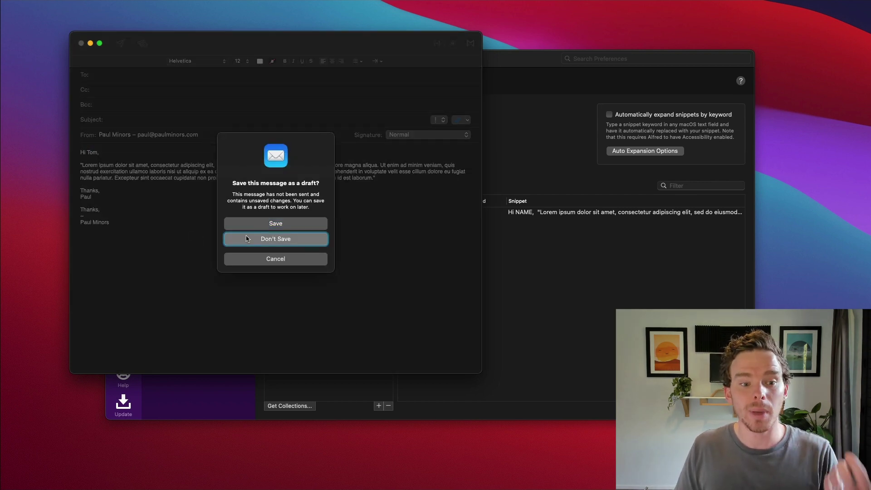
pyautogui.click(237, 237)
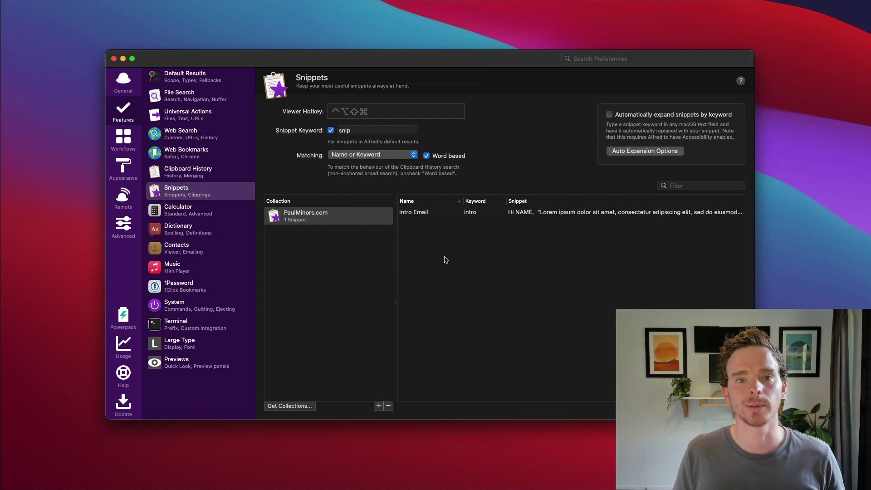
# Browse the Calculator, Dictionary and Music settings in Alfred Preferences
pyautogui.click(198, 210)
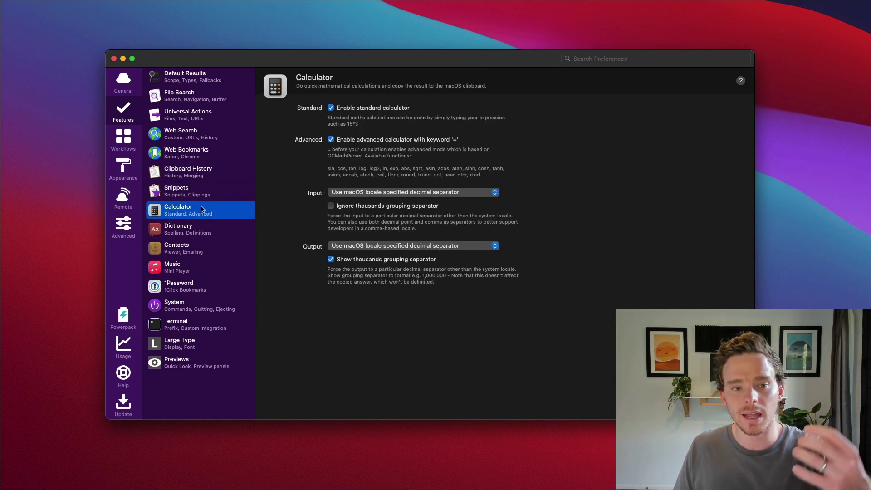
pyautogui.click(214, 230)
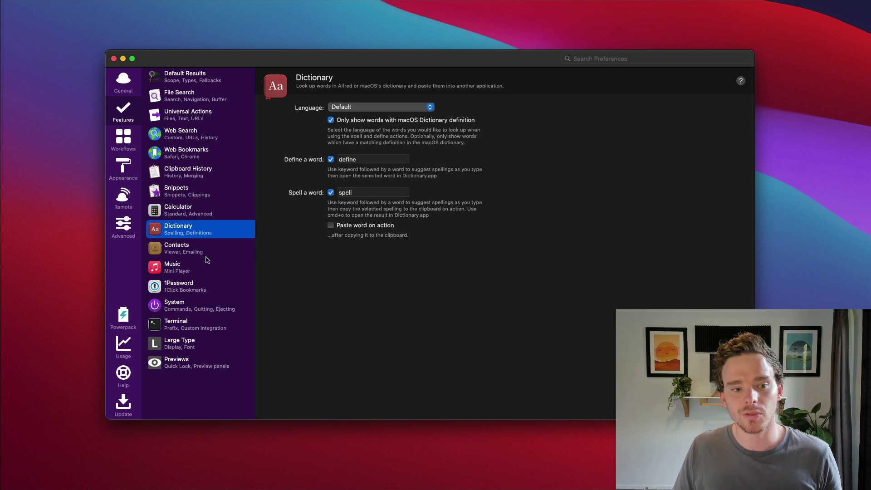
pyautogui.click(208, 261)
# Move through Contacts and Music to the 1Password bookmark settings
pyautogui.click(212, 251)
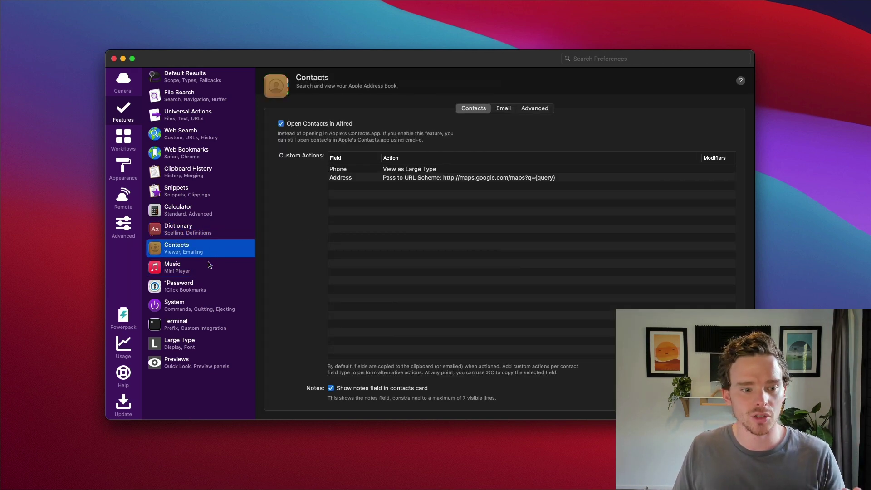
pyautogui.click(209, 265)
pyautogui.click(209, 289)
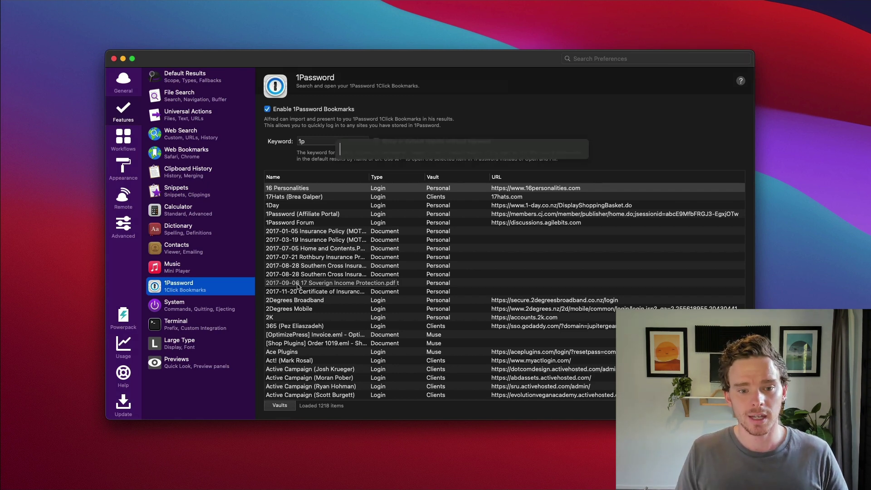
# Open the personal ConvertKit login via '1p convertkit' and unlock 1Password with the master password
pyautogui.write('1p')
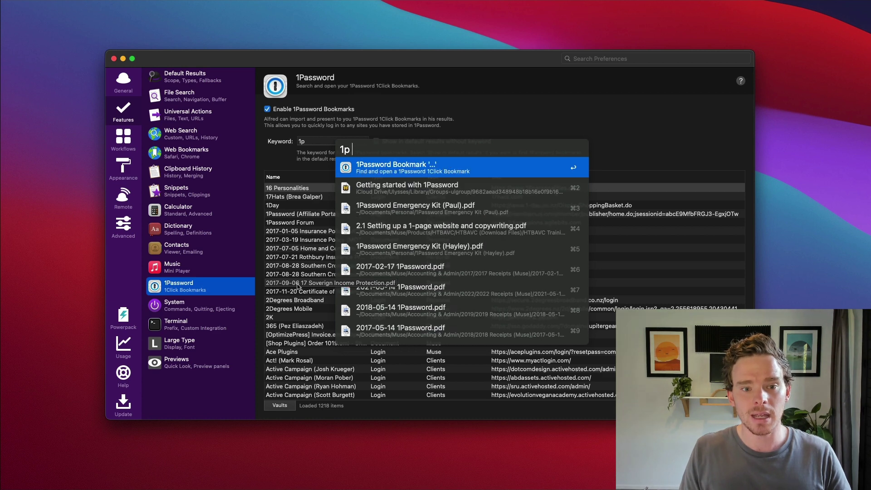
pyautogui.write(' converkit')
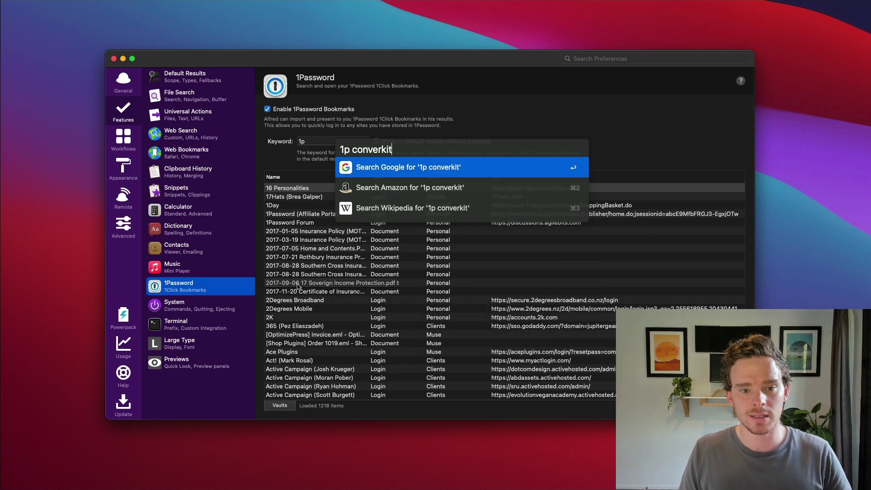
pyautogui.press('BackSpace')
pyautogui.press('BackSpace')
pyautogui.press('BackSpace')
pyautogui.write('t')
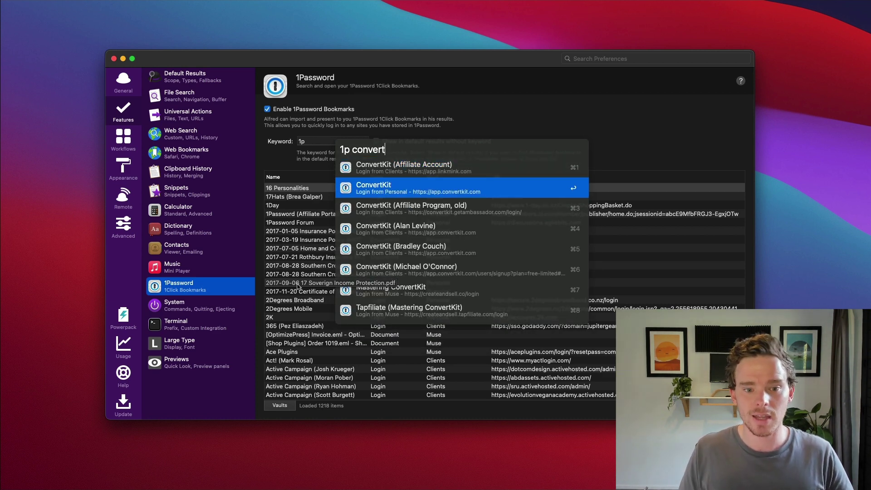
pyautogui.press('Return')
pyautogui.write('****')
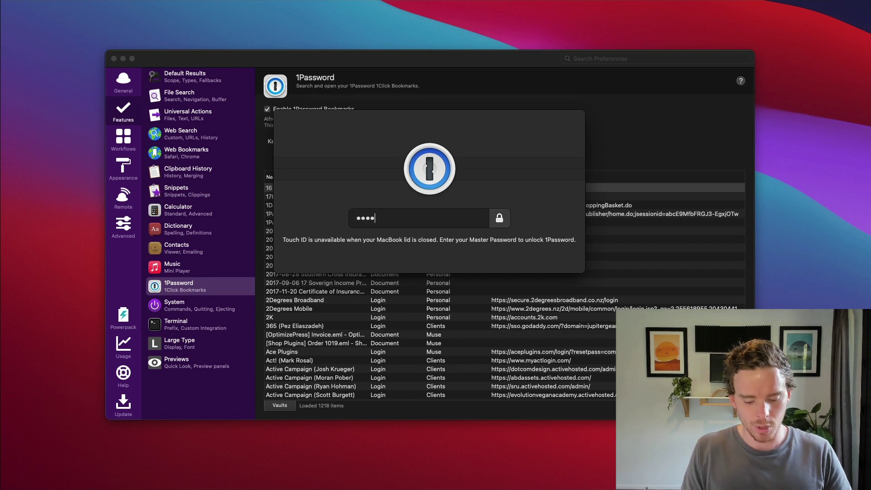
pyautogui.press('Return')
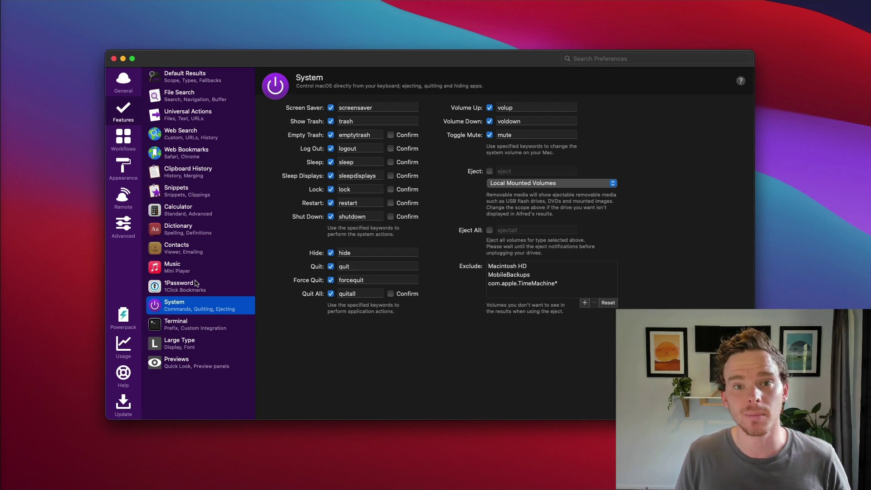
# Preview the sleep, restart, shut down and empty trash commands, dismissing each without running it
pyautogui.hotkey('alt', 'space')
pyautogui.write('sleep')
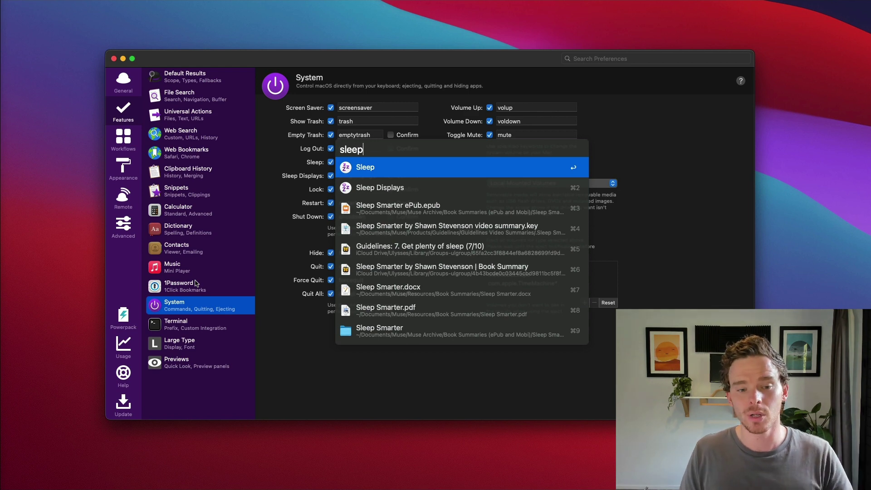
pyautogui.press('Escape')
pyautogui.hotkey('alt', 'space')
pyautogui.write('rest')
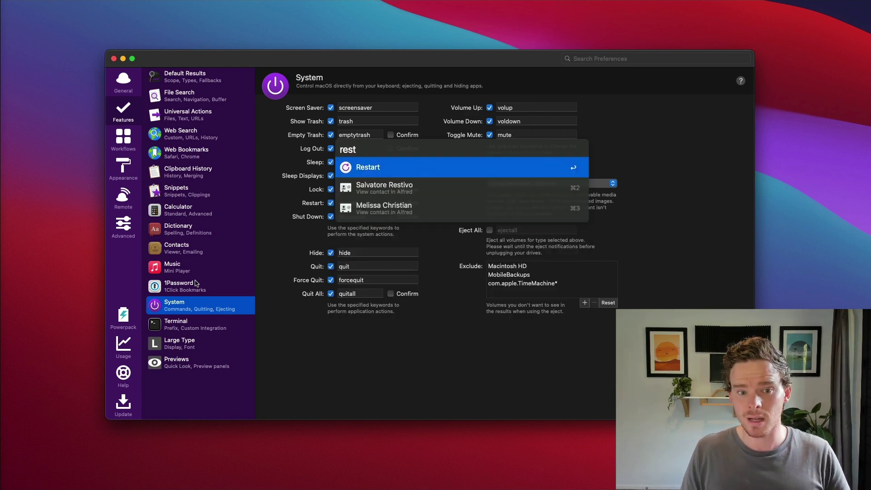
pyautogui.press('Escape')
pyautogui.hotkey('alt', 'space')
pyautogui.write('shut')
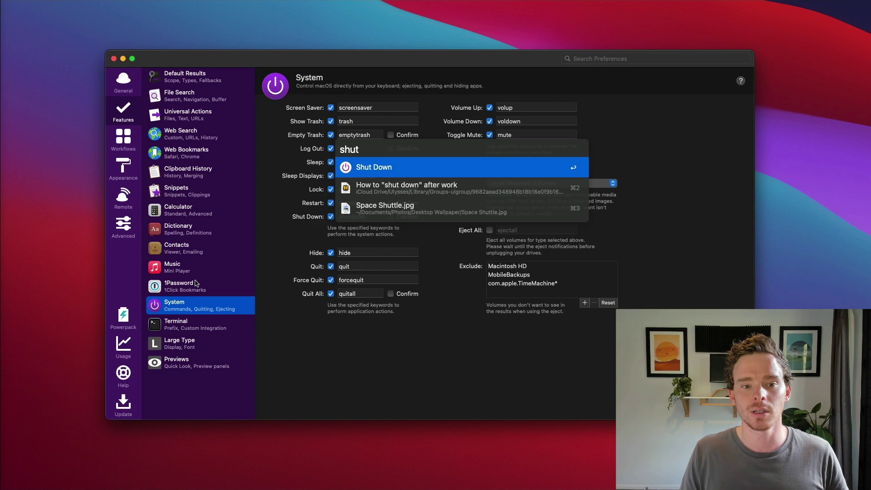
pyautogui.press('Escape')
pyautogui.hotkey('alt', 'space')
pyautogui.write('empty')
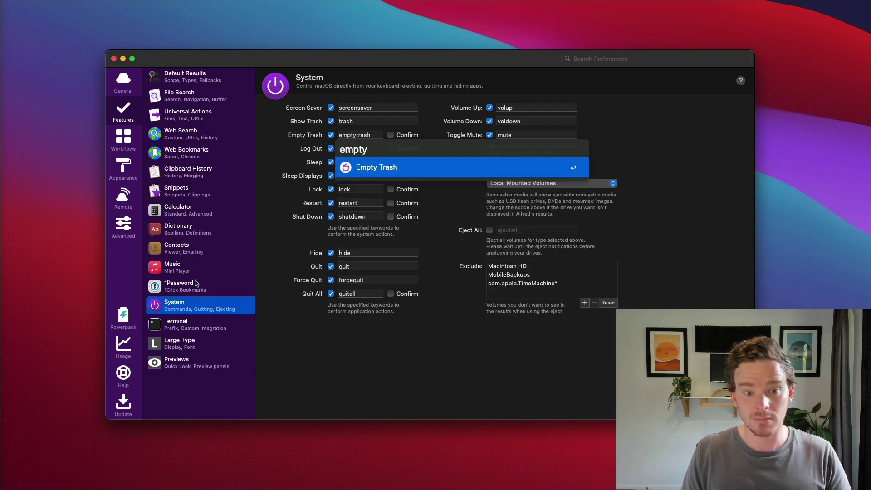
pyautogui.press('Escape')
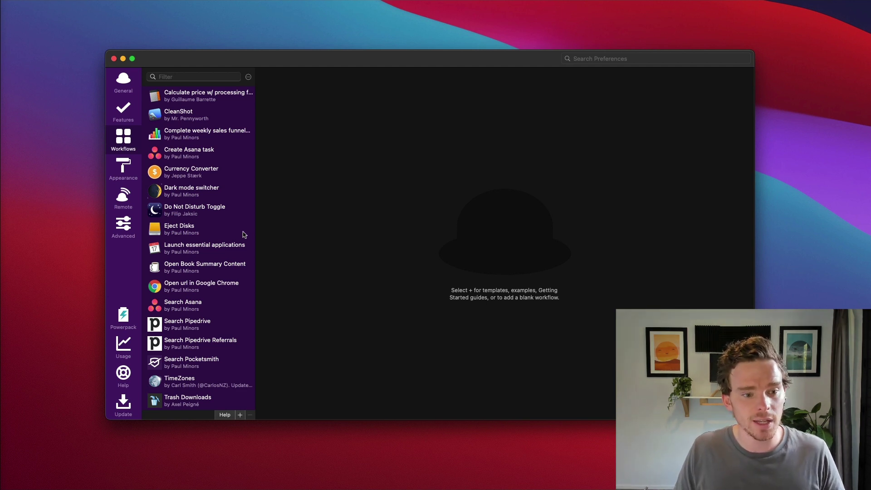
# Inspect the Dark mode switcher workflow's dark keyword and AppleScript nodes
pyautogui.click(243, 192)
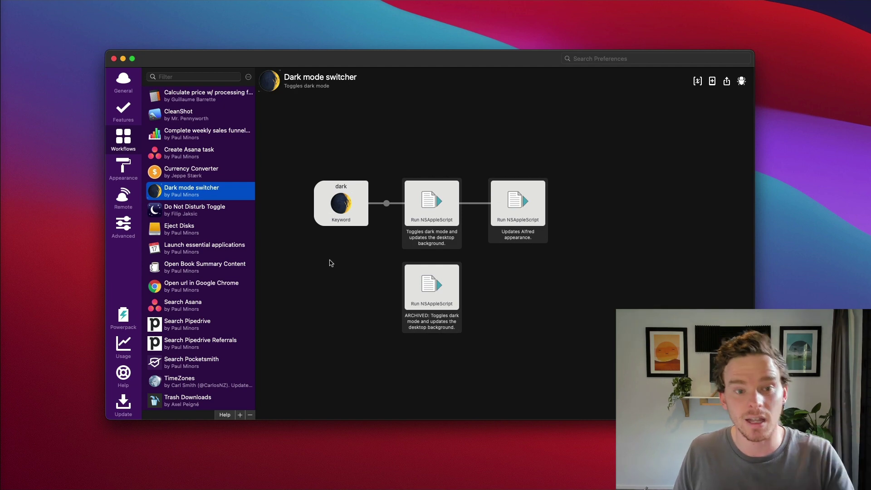
pyautogui.click(356, 211)
pyautogui.doubleClick(356, 211)
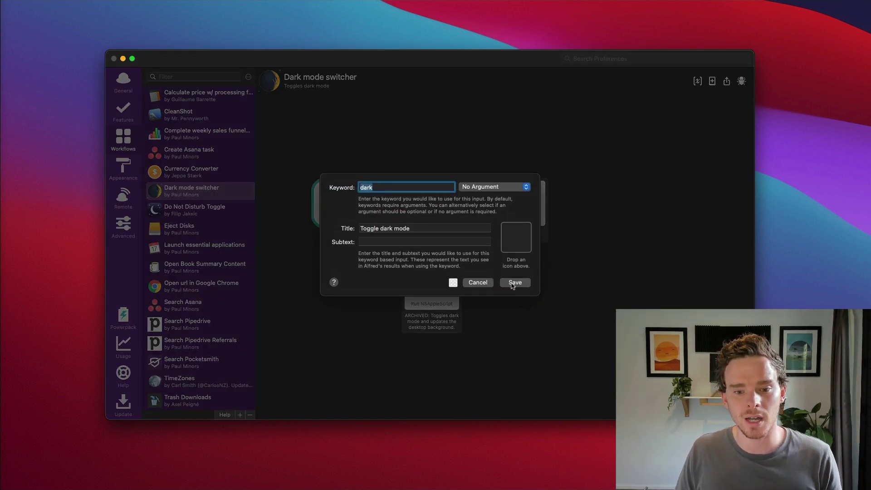
pyautogui.press('Return')
pyautogui.doubleClick(437, 208)
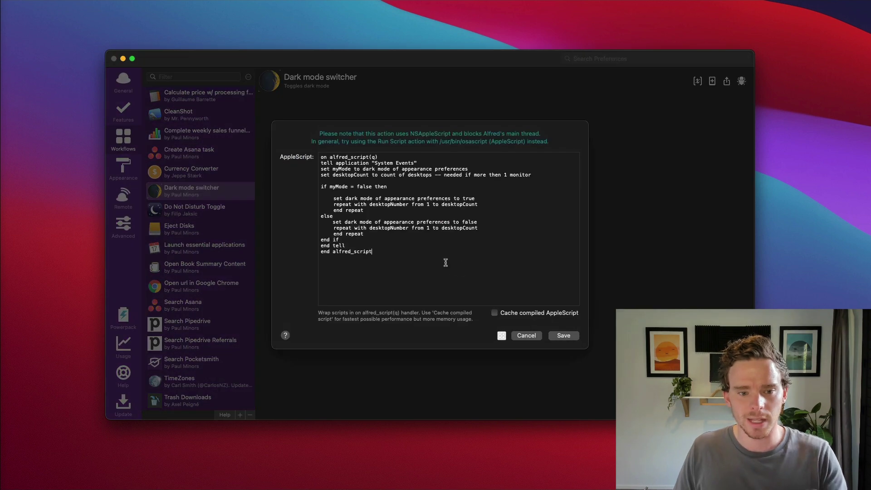
pyautogui.click(563, 334)
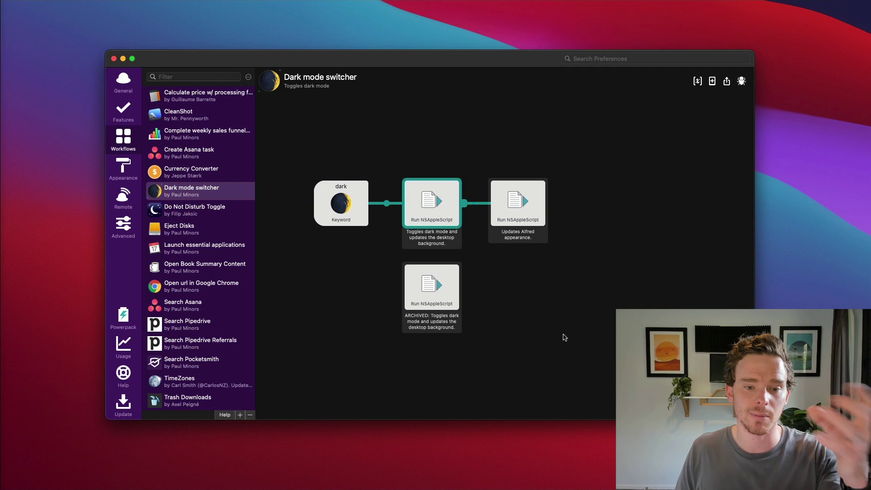
pyautogui.click(512, 208)
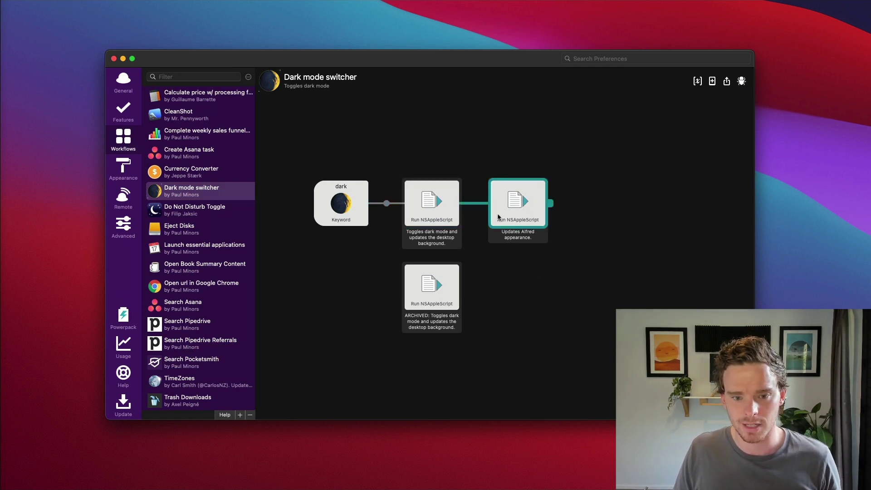
pyautogui.click(502, 268)
# Run 'dark' twice to toggle dark mode off and back on
pyautogui.hotkey('alt', 'space')
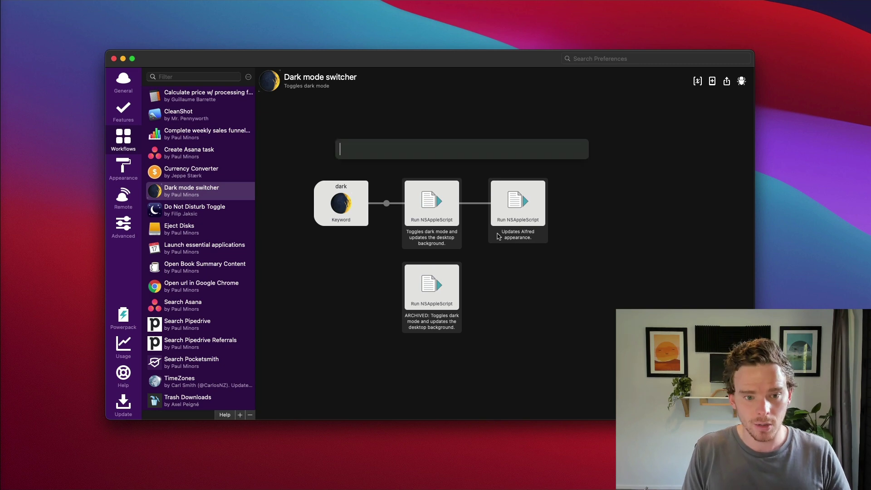
pyautogui.write('dark')
pyautogui.press('Return')
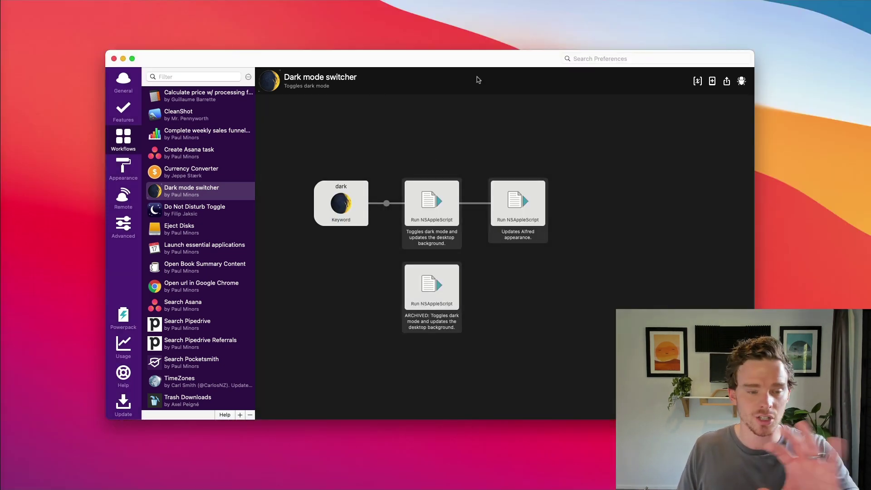
pyautogui.hotkey('alt', 'space')
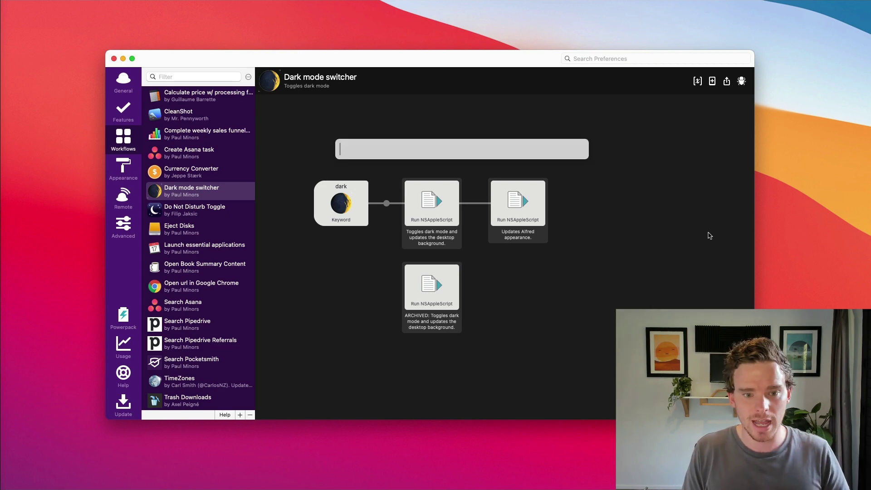
pyautogui.write('dark')
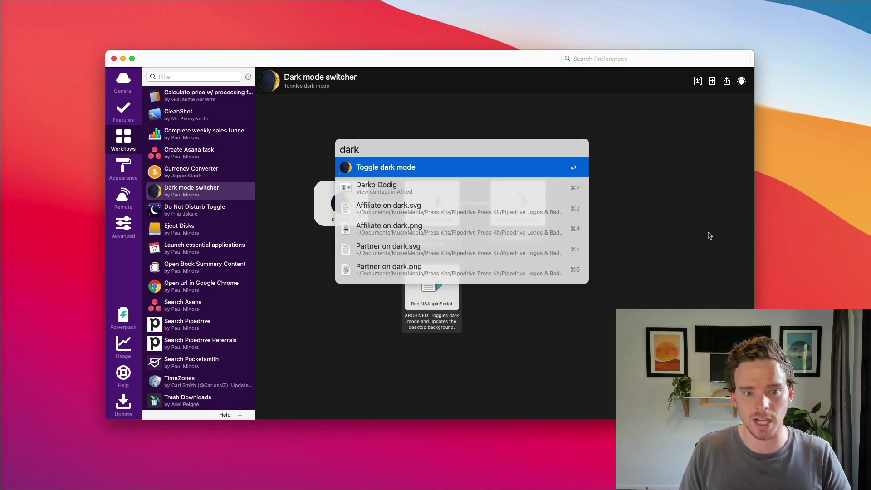
pyautogui.press('Return')
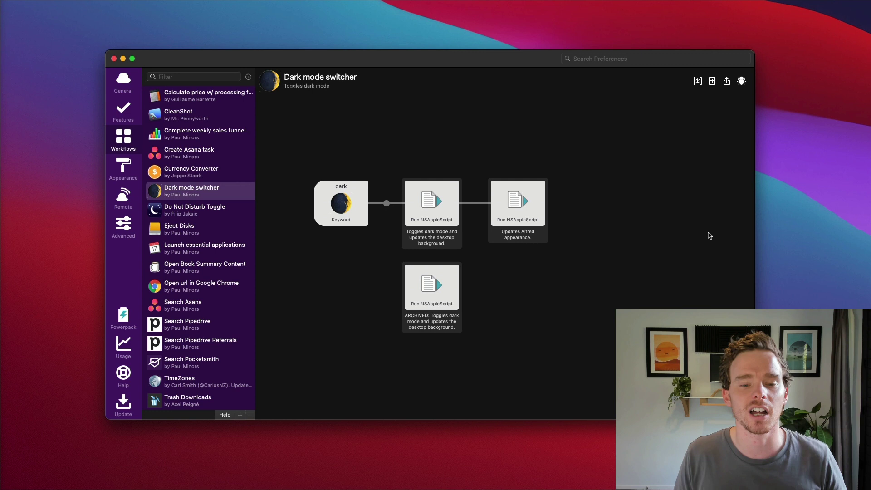
# Open the Do Not Disturb Toggle workflow and inspect its nodes
pyautogui.click(235, 212)
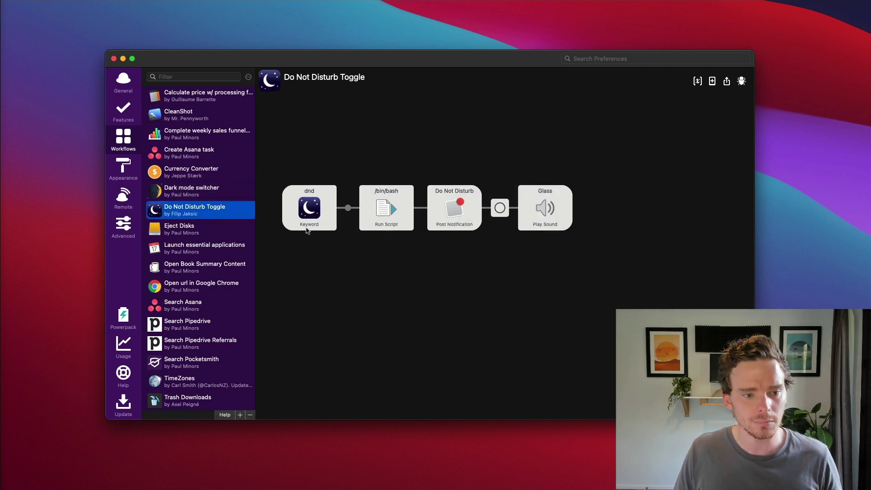
pyautogui.moveTo(305, 179); pyautogui.dragTo(541, 241)
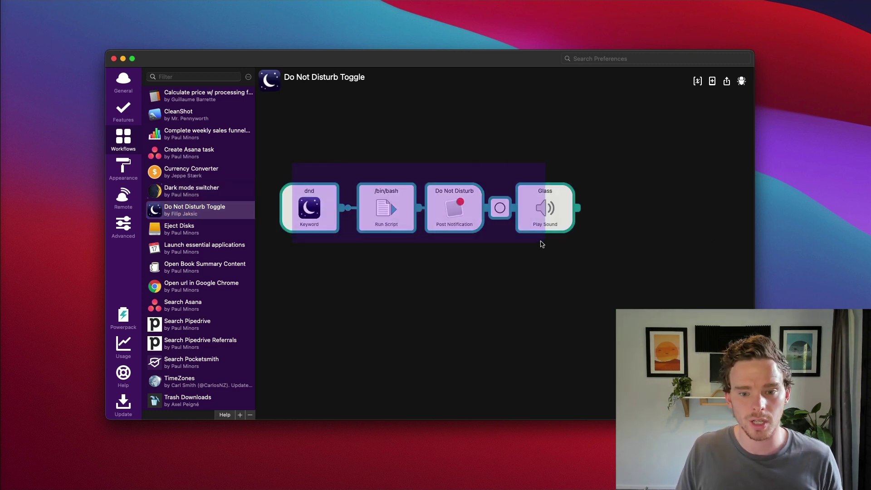
pyautogui.click(434, 274)
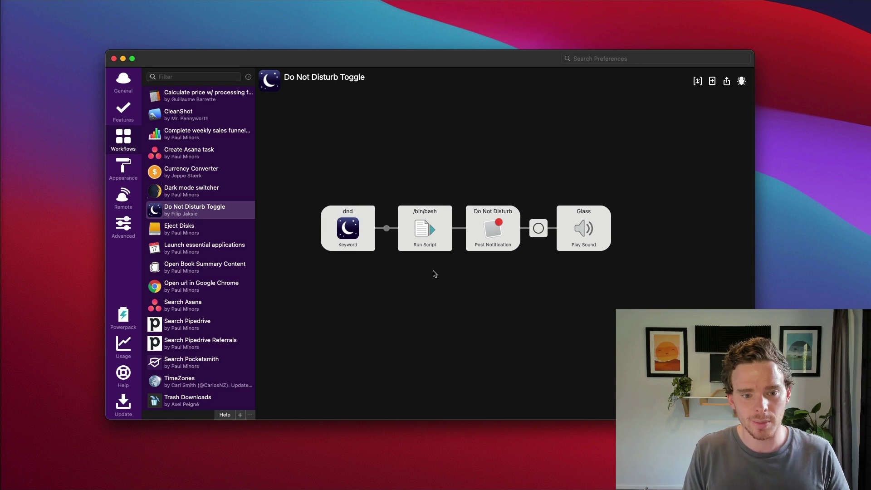
# Run 'dnd' twice to toggle Do Not Disturb on and off
pyautogui.press('super+space')
pyautogui.write('dnd')
pyautogui.press('BackSpace')
pyautogui.press('BackSpace')
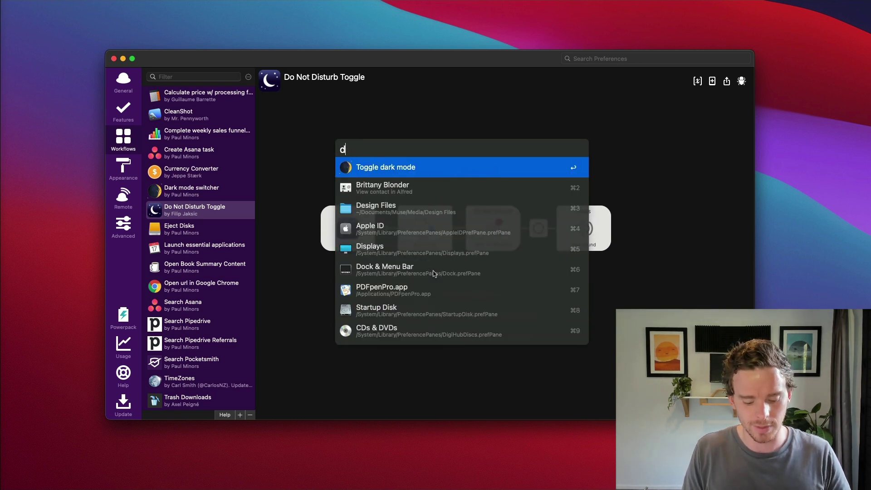
pyautogui.write('nd')
pyautogui.press('Return')
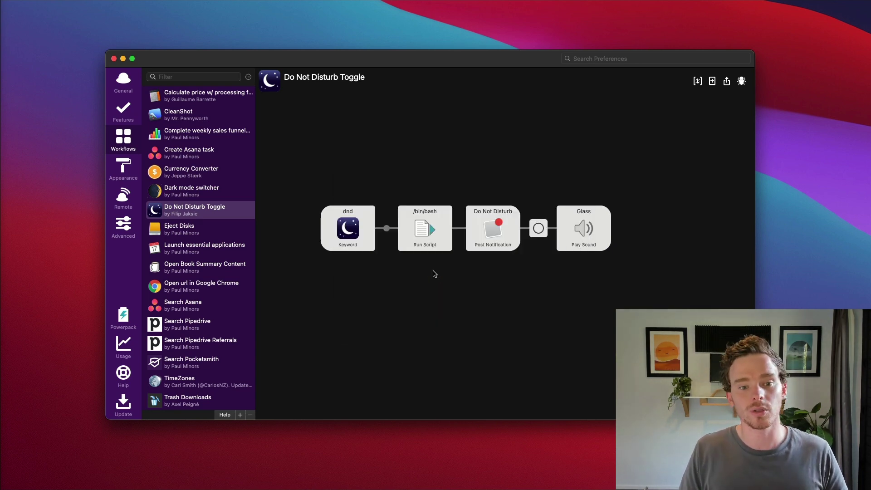
pyautogui.press('super+space')
pyautogui.write('dnd')
pyautogui.press('Return')
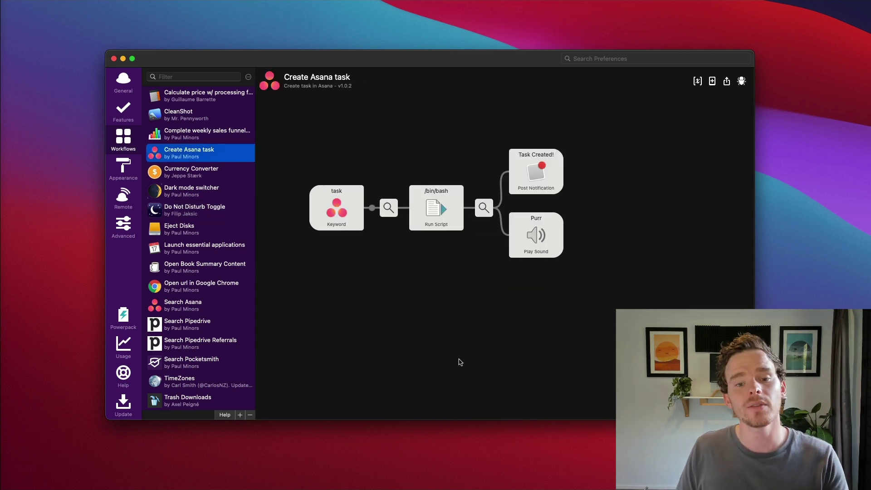
# Tidy the Create Asana task canvas by moving the Task Created notification right and down
pyautogui.moveTo(595, 309); pyautogui.dragTo(363, 190)
pyautogui.hscroll(-2, 418, 183)
pyautogui.click(419, 183)
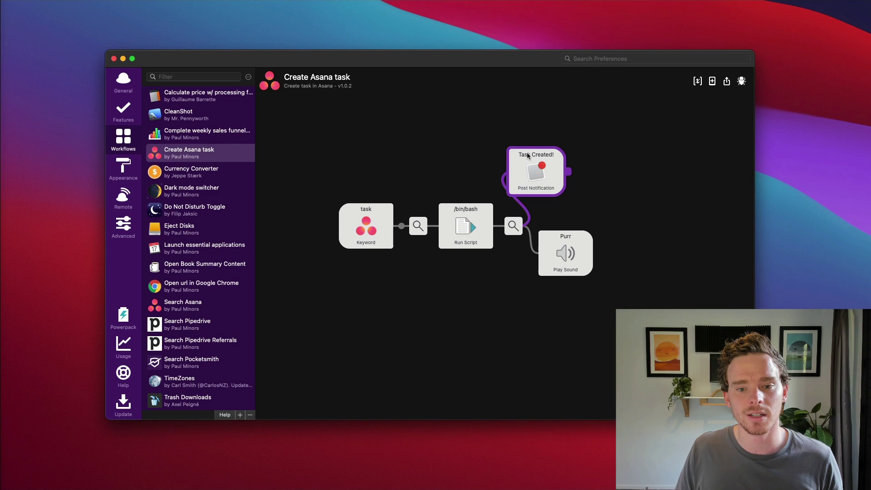
pyautogui.moveTo(526, 151); pyautogui.dragTo(566, 165)
pyautogui.click(630, 203)
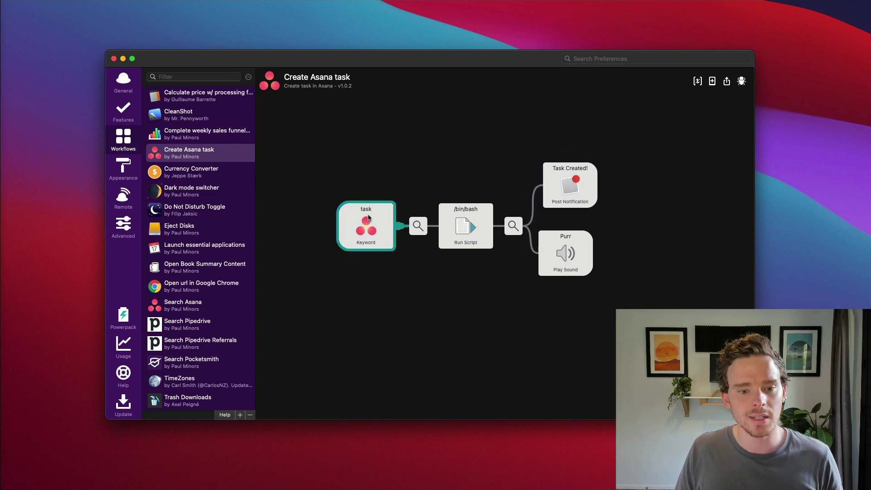
# Review and save the task keyword settings and the /bin/bash Run Script step
pyautogui.doubleClick(386, 240)
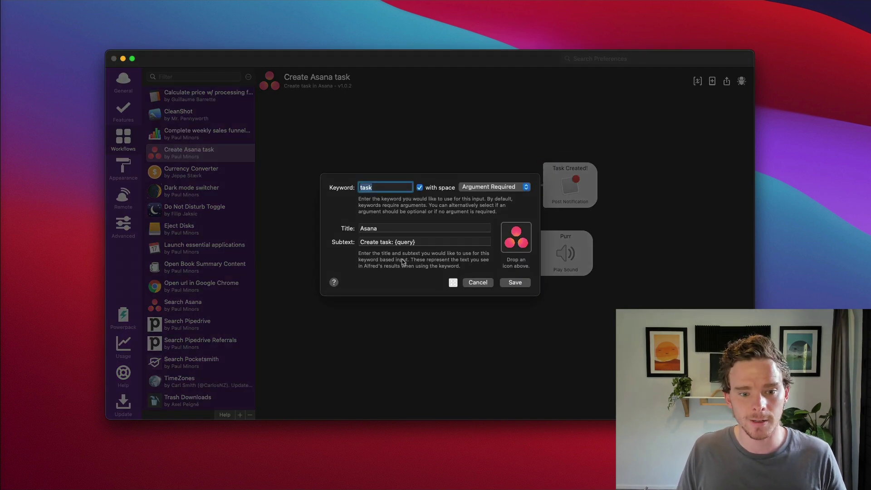
pyautogui.click(504, 283)
pyautogui.click(476, 236)
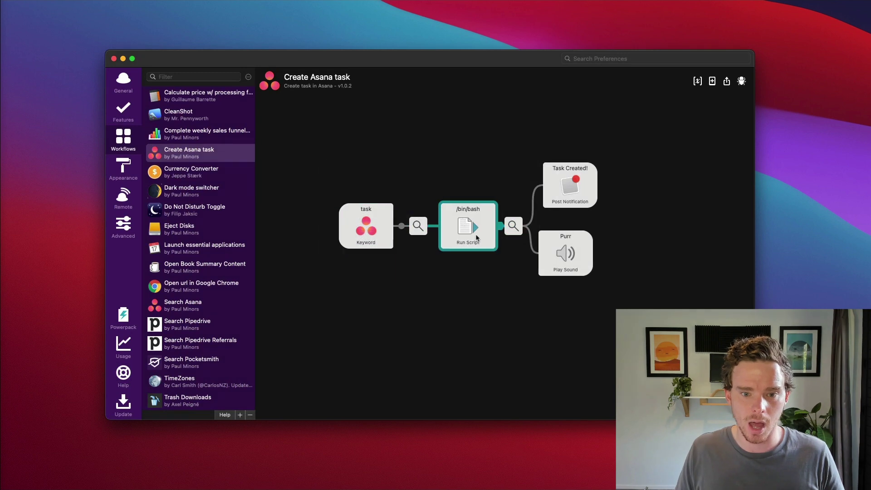
pyautogui.doubleClick(476, 242)
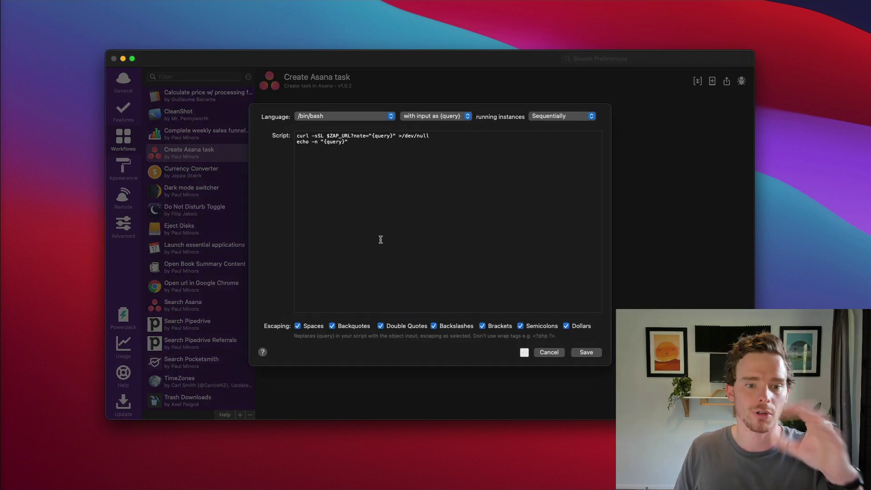
pyautogui.click(584, 354)
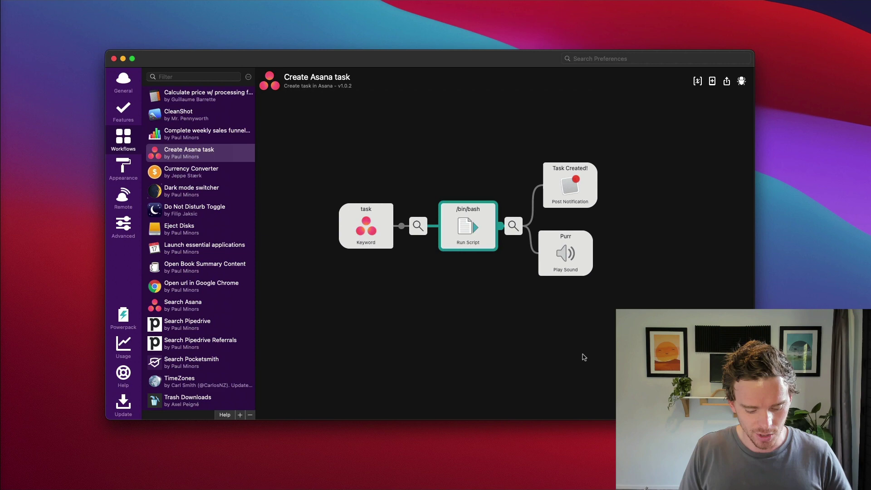
# Create an Asana task named Test with the 'task Test' Alfred command
pyautogui.hotkey('alt', 'space')
pyautogui.write('task Test')
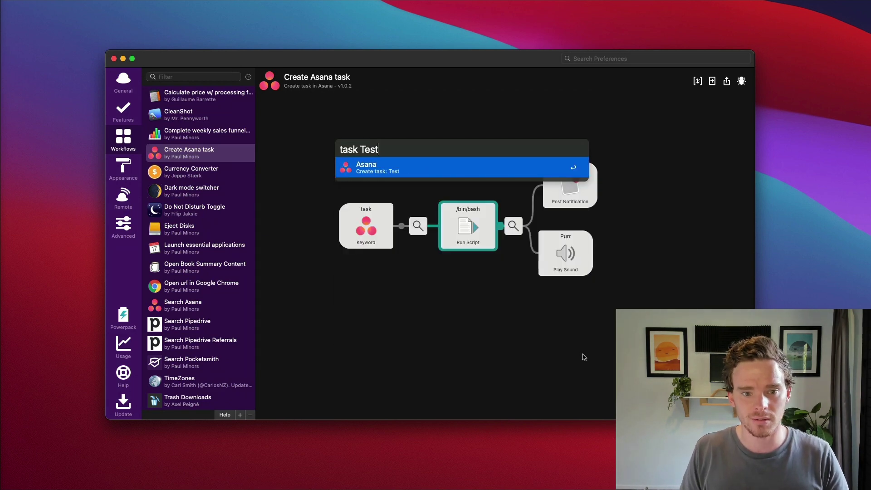
pyautogui.press('Return')
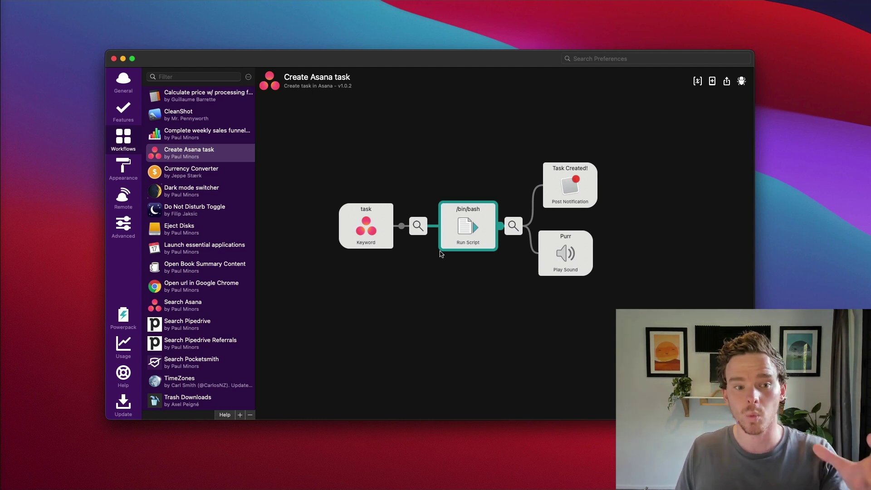
# Inspect the Currency Converter's osascript Run Script and Copy to Clipboard steps without changing them
pyautogui.click(200, 178)
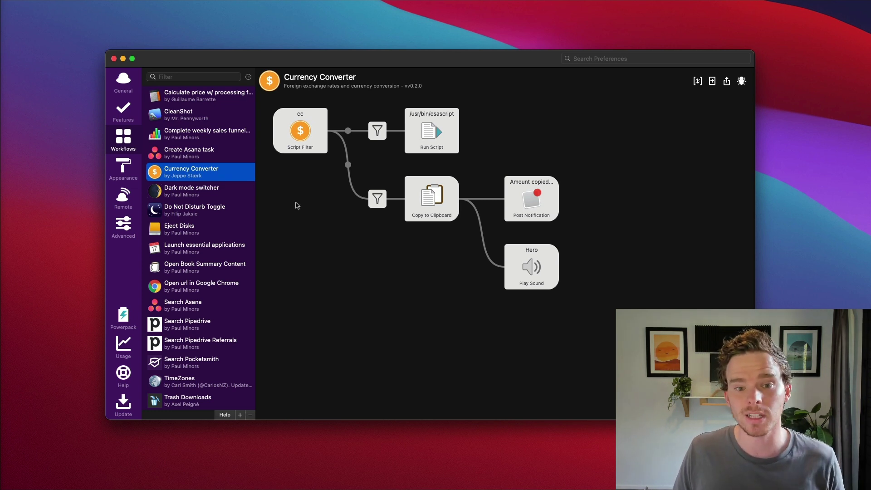
pyautogui.doubleClick(432, 132)
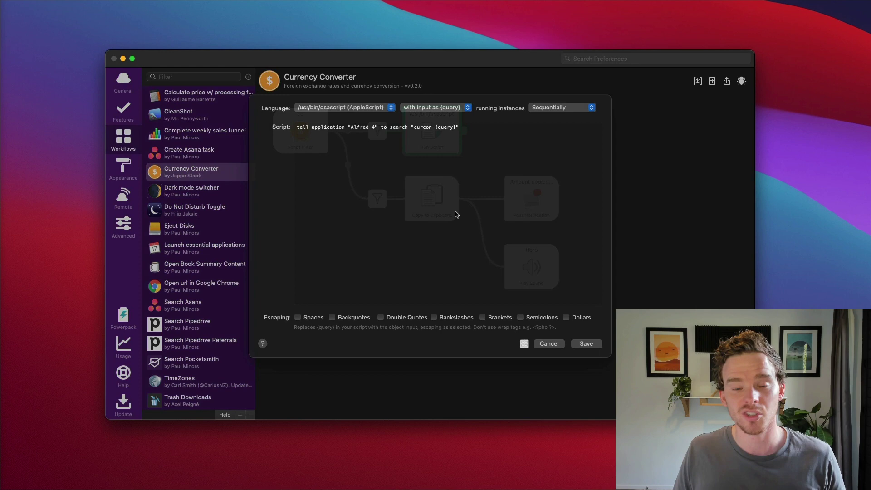
pyautogui.click(549, 352)
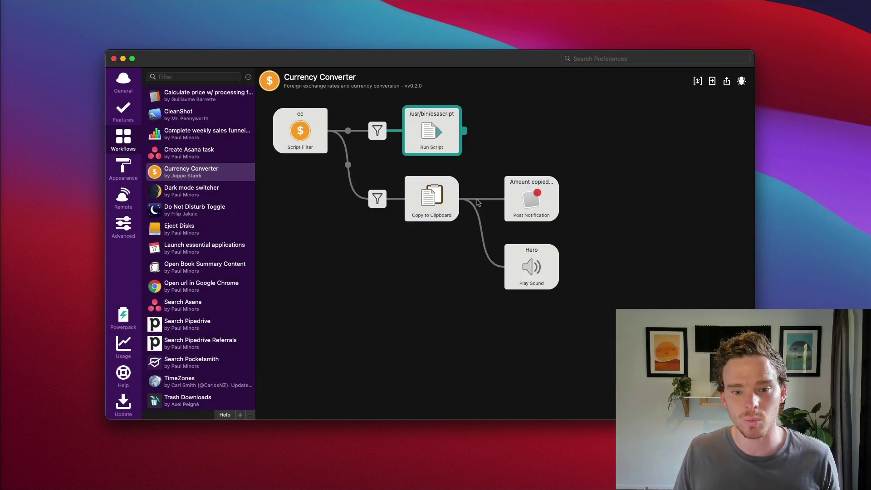
pyautogui.doubleClick(437, 212)
pyautogui.click(495, 344)
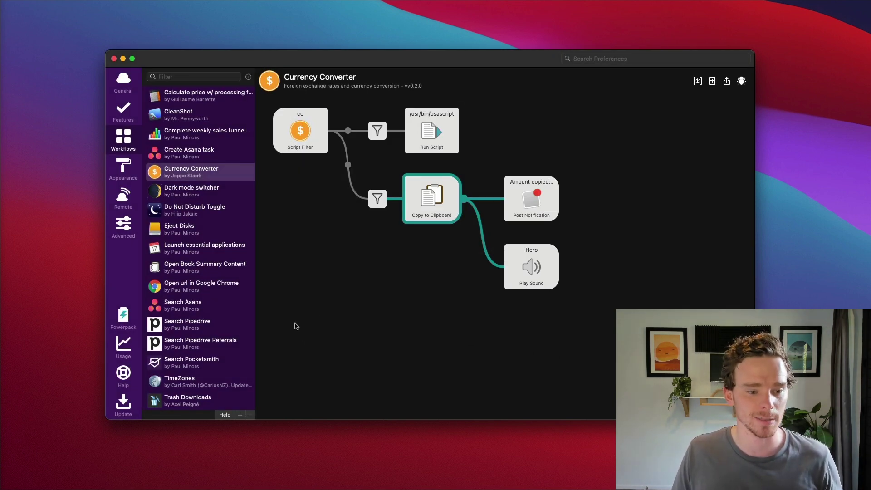
# Open the CleanShot workflow and list its actions with the 'cs' keyword, then dismiss Alfred
pyautogui.click(182, 114)
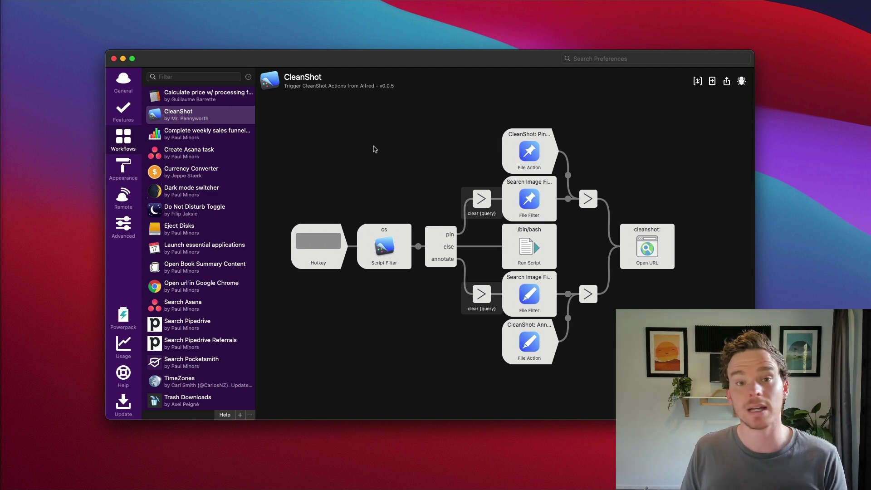
pyautogui.doubleClick(374, 146)
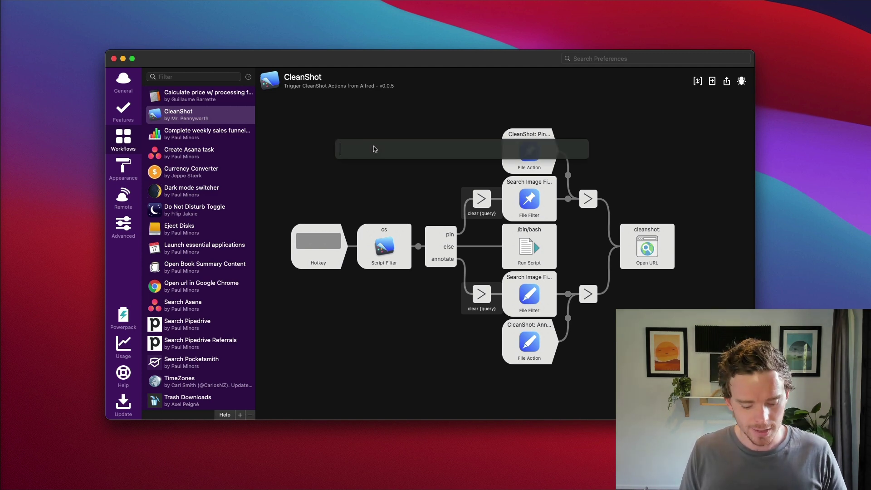
pyautogui.write('cs')
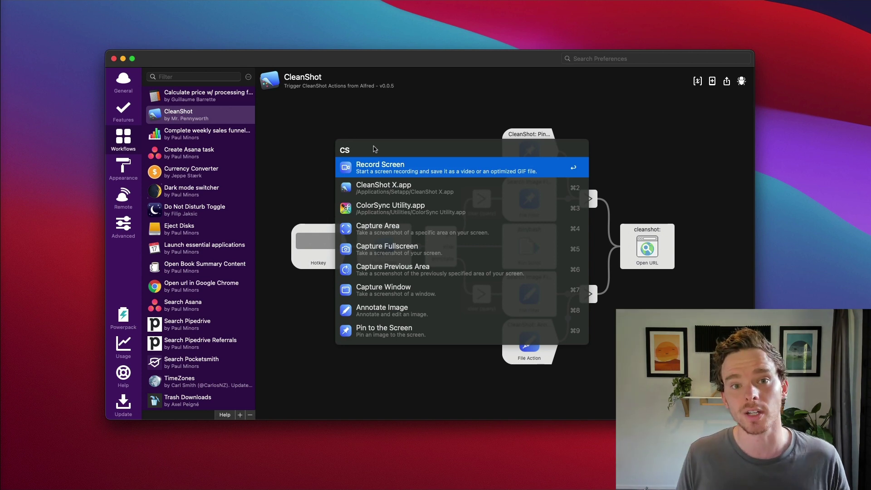
pyautogui.press('Escape')
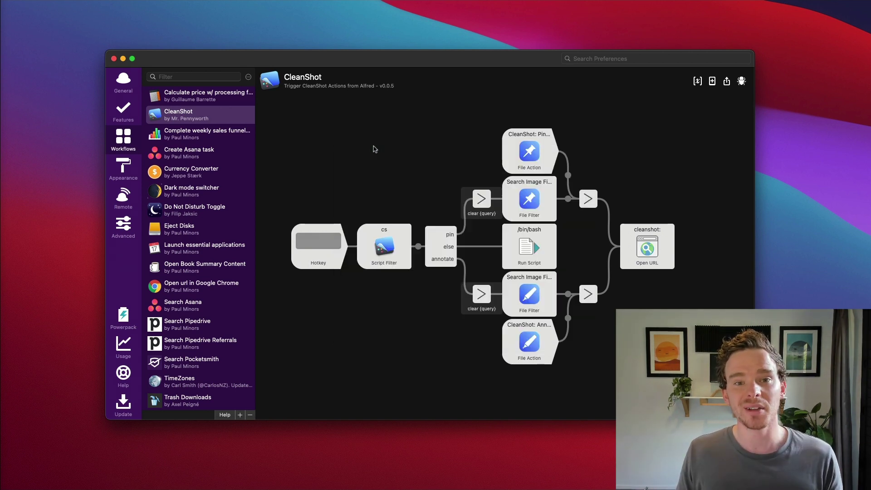